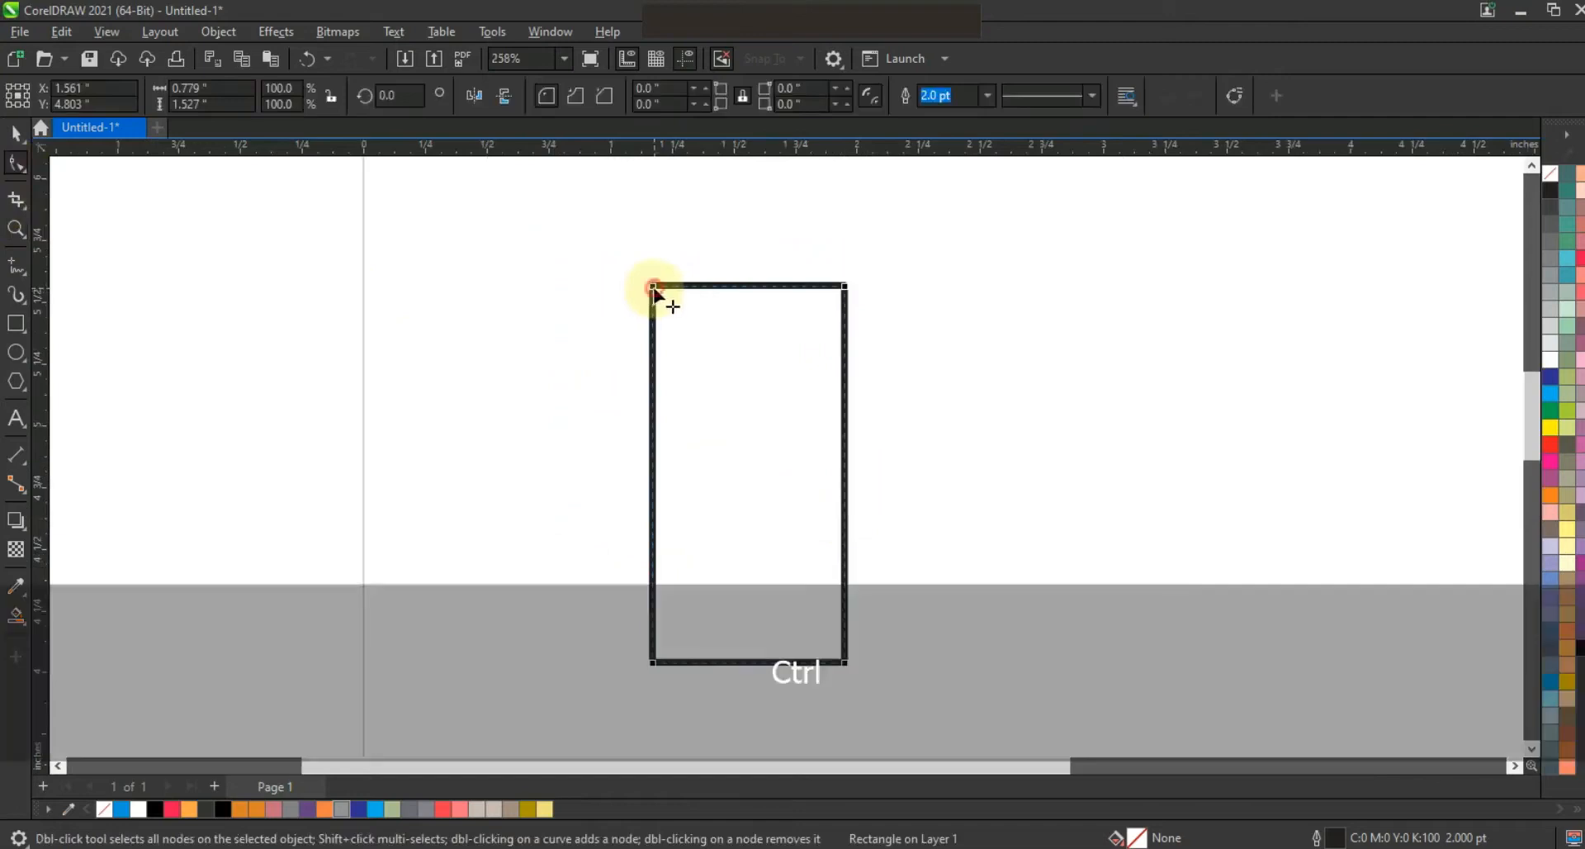
# Step: Round the rectangle's two top corners to a radius of about 0.13 to 0.15 inches
pyautogui.moveTo(649, 310); pyautogui.dragTo(672, 334)
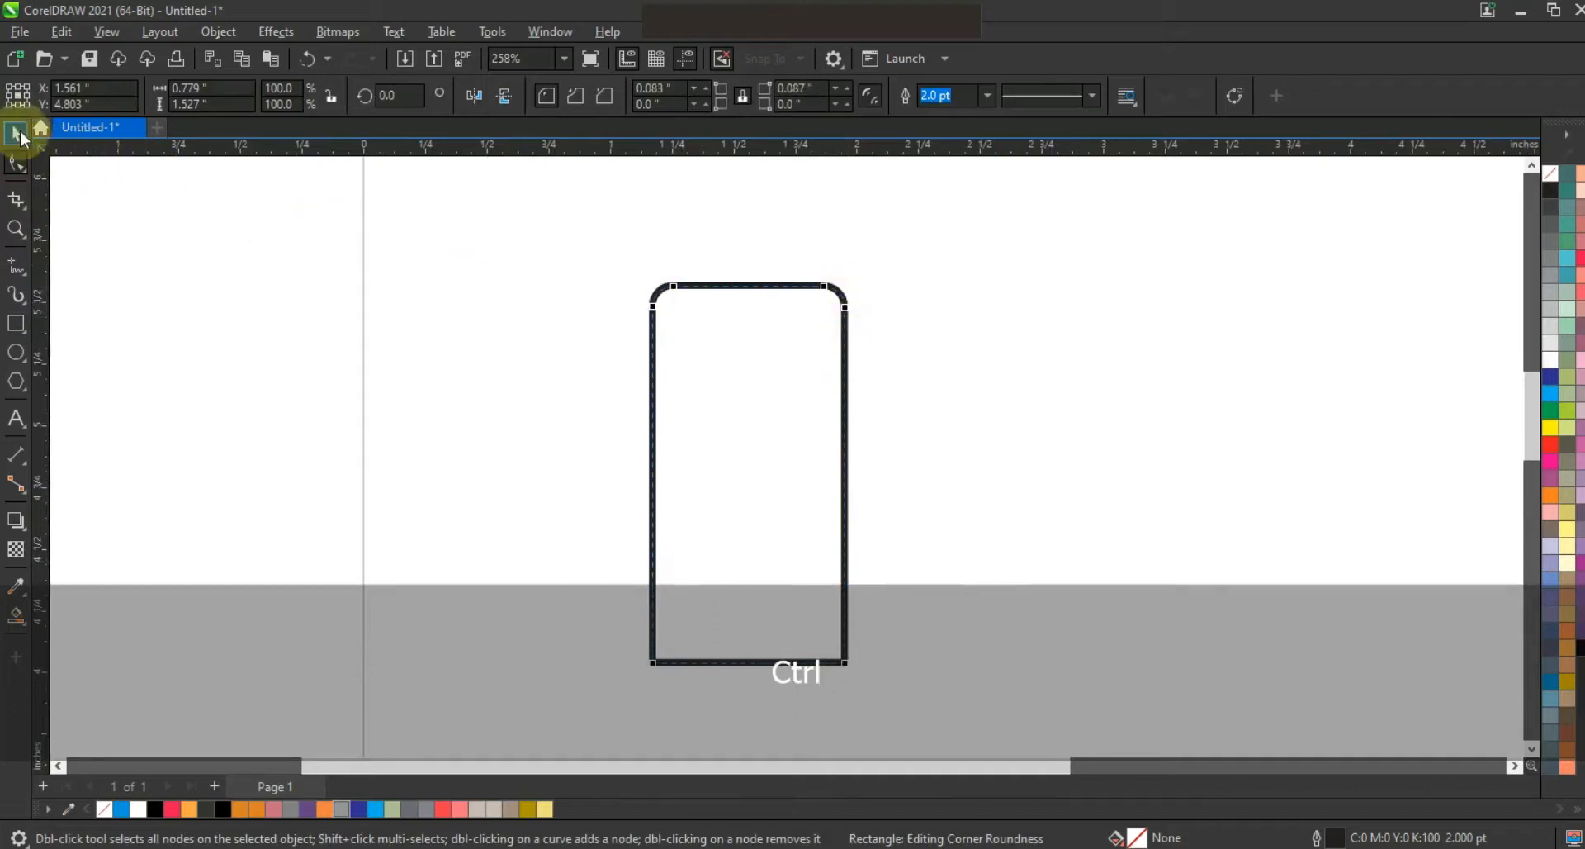
pyautogui.keyDown('ctrl'); pyautogui.click(653, 308); pyautogui.keyUp('ctrl')
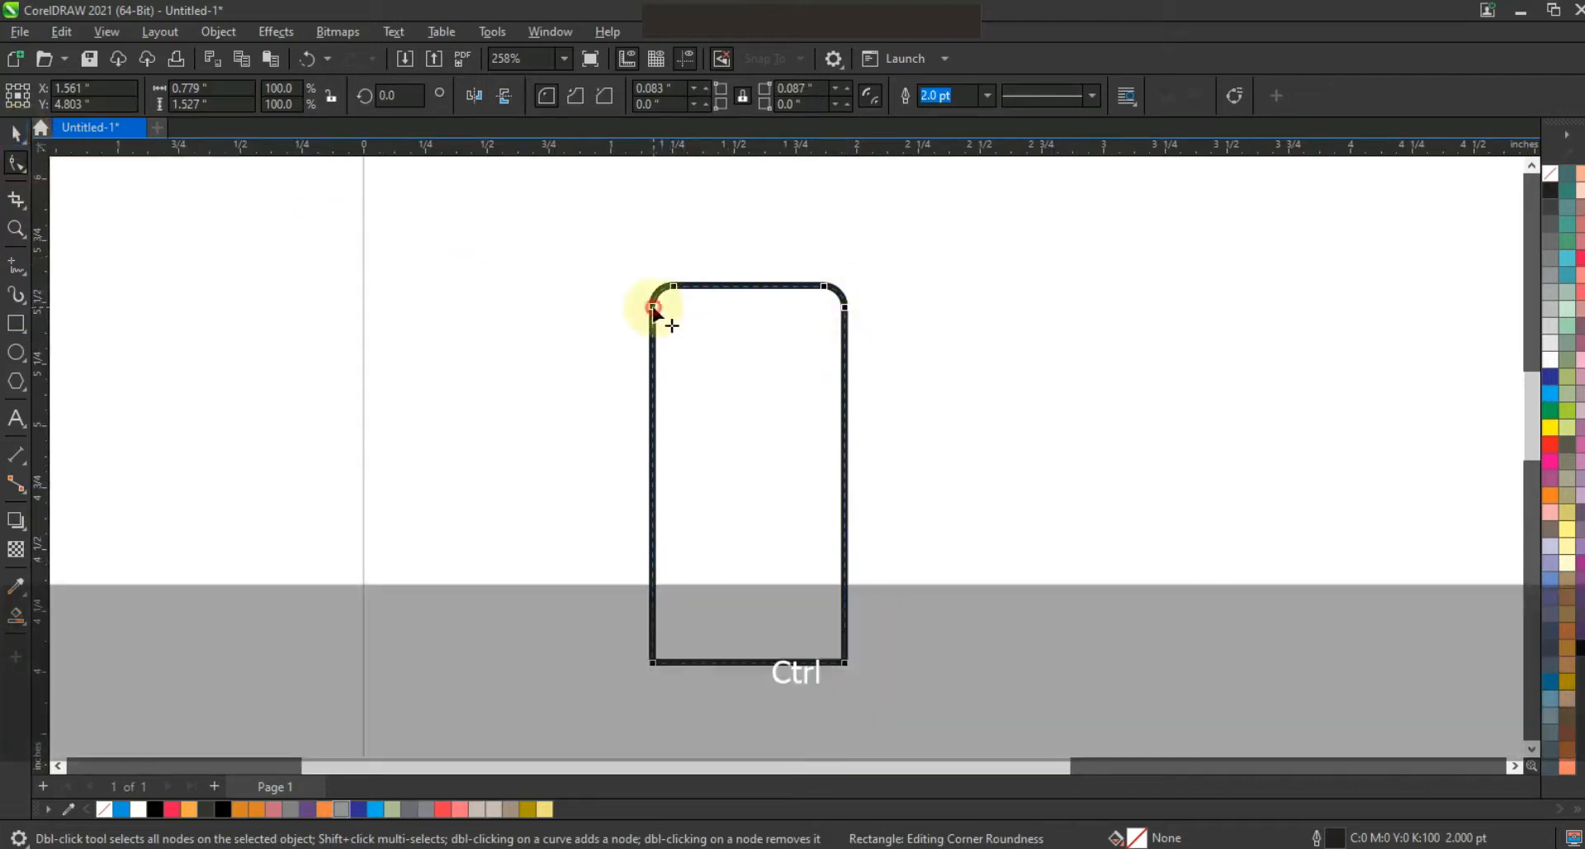
pyautogui.moveTo(652, 321); pyautogui.dragTo(653, 324)
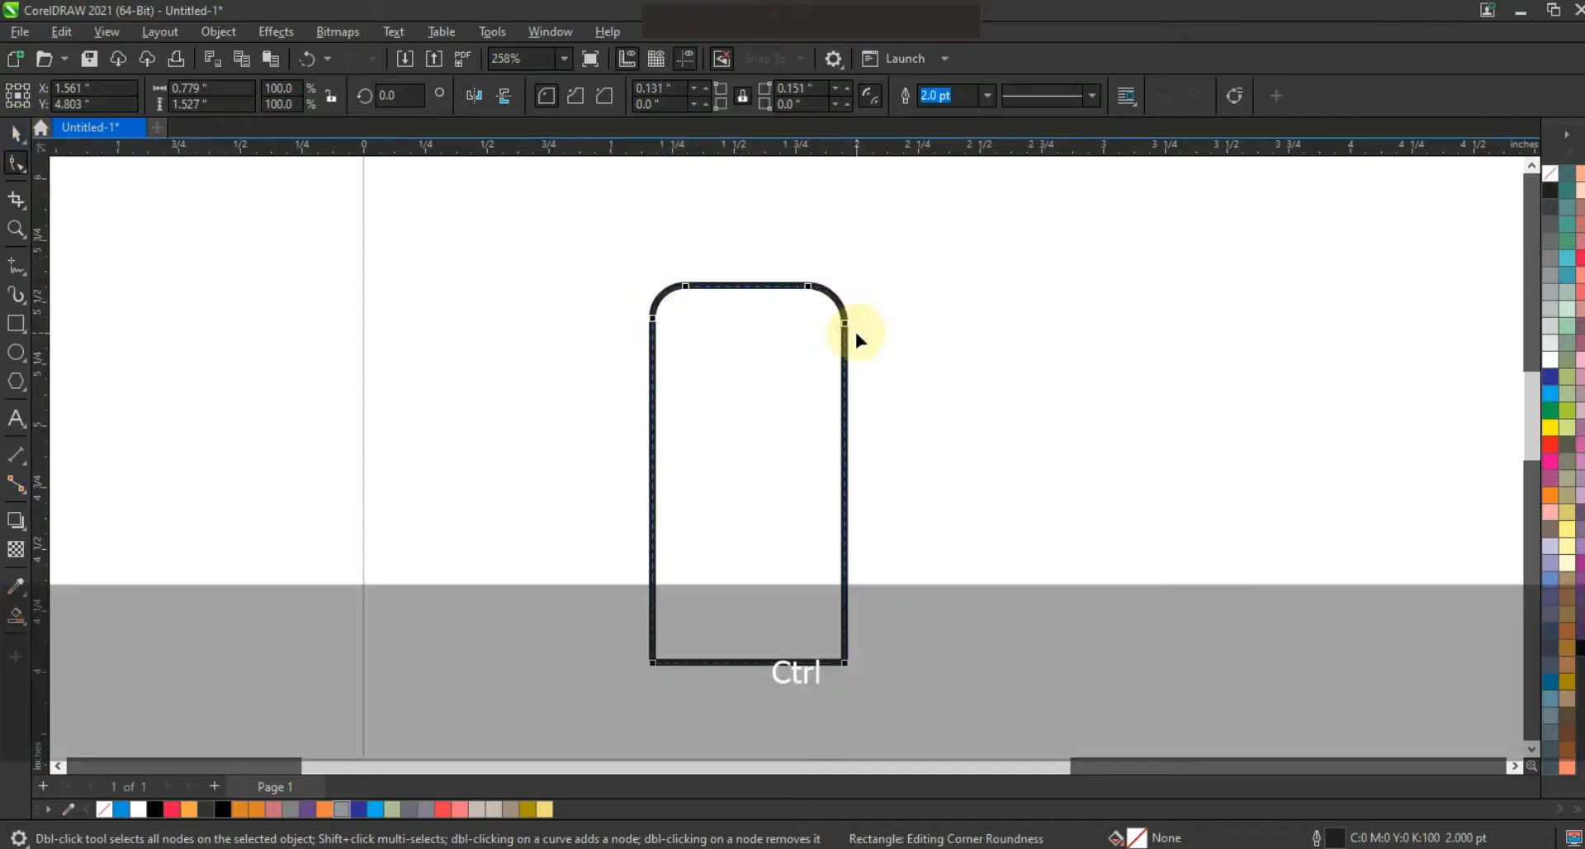
# Step: Skew the rounded rectangle so its top edge slants to the right, making it about 1.1 inches wide overall
pyautogui.click(16, 132)
pyautogui.click(741, 284)
pyautogui.moveTo(748, 285); pyautogui.dragTo(844, 302)
pyautogui.click(1037, 367)
# Step: Create a horizontally mirrored copy overlapping the slanted shape's upper part and weld both into one A-shaped outline
pyautogui.click(832, 364)
pyautogui.moveTo(645, 474); pyautogui.dragTo(865, 469)
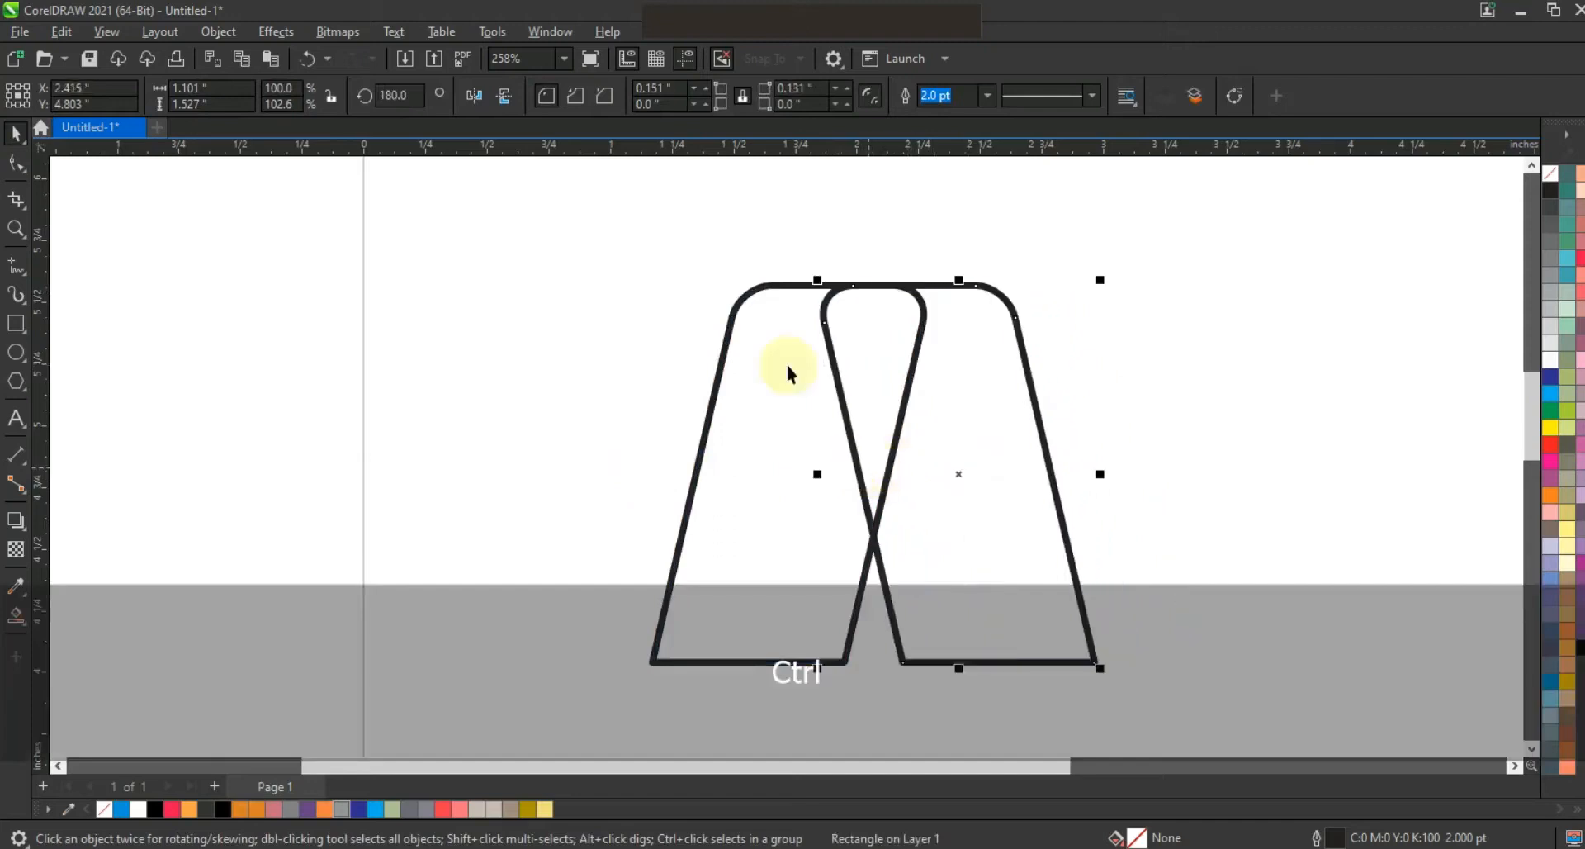
pyautogui.keyDown('shift'); pyautogui.click(764, 293); pyautogui.keyUp('shift')
pyautogui.click(578, 95)
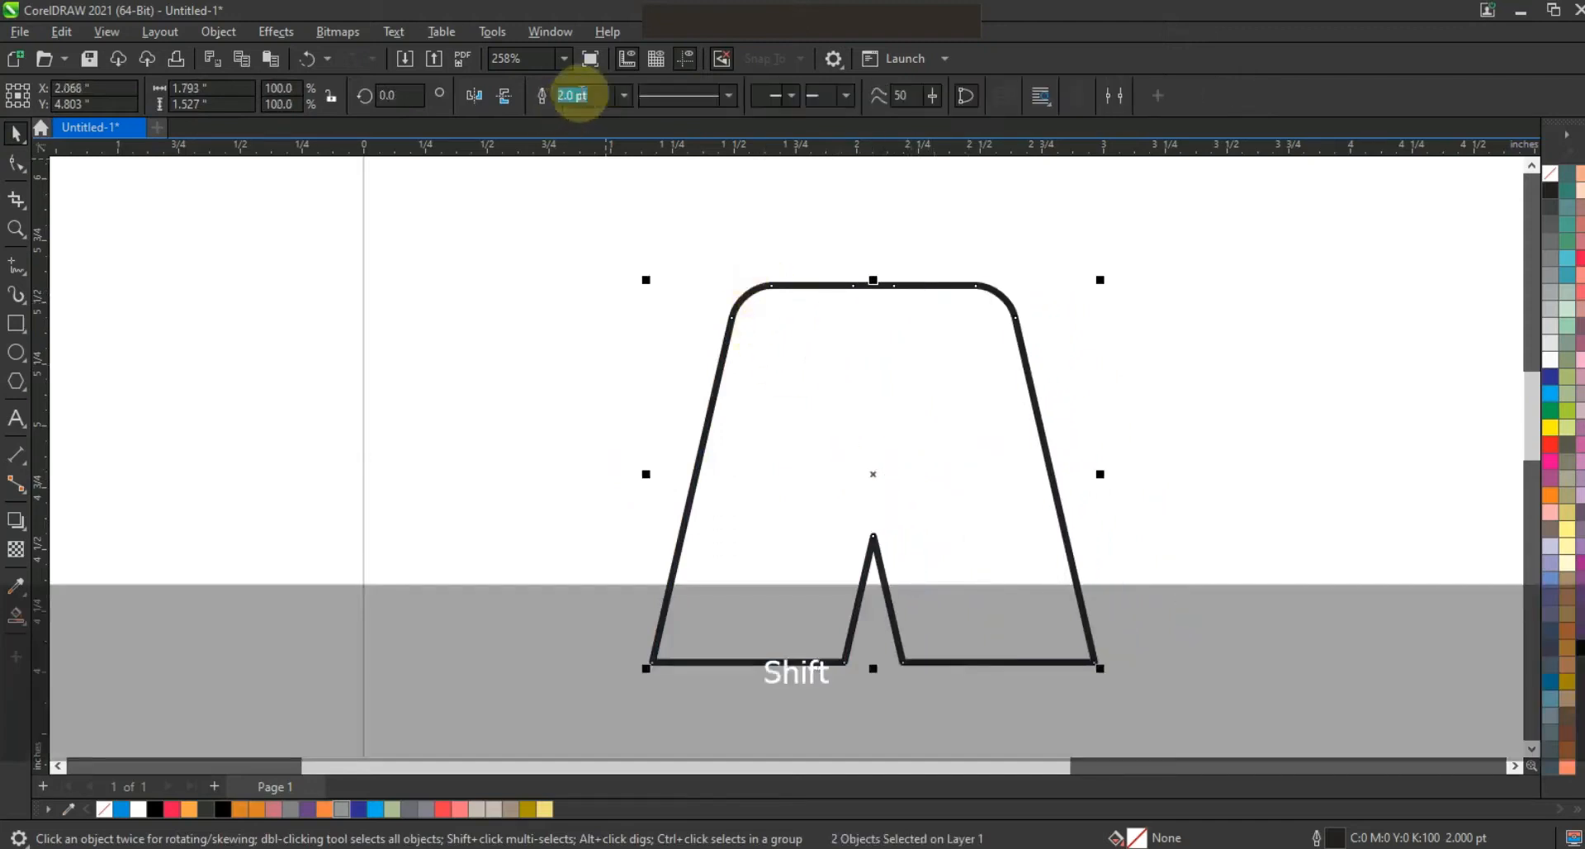
pyautogui.click(578, 325)
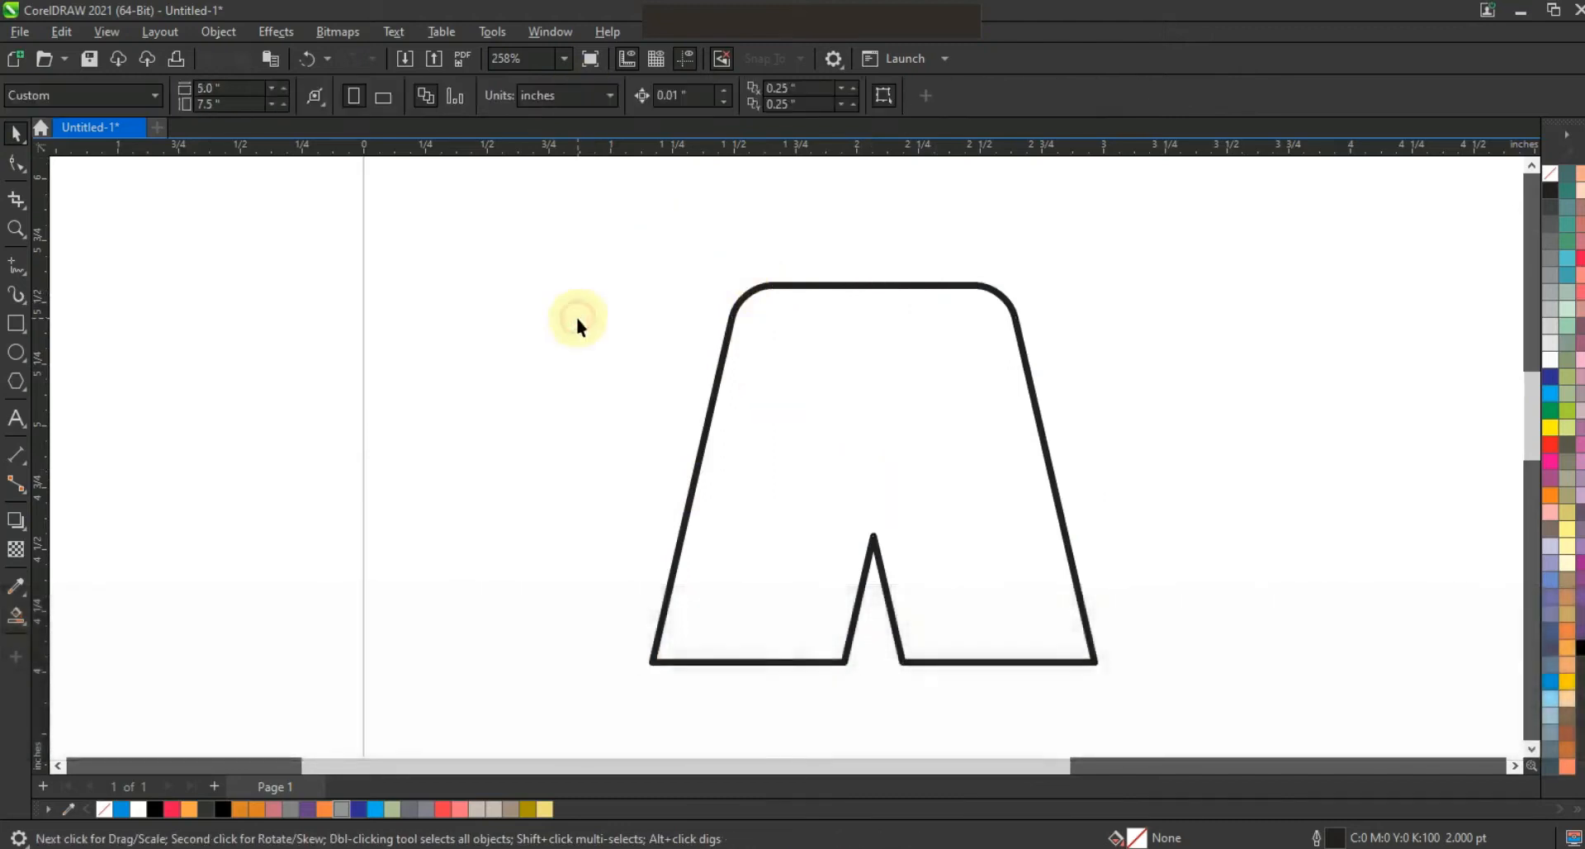
# Step: Draw a red 2 pt three-segment line from below the right leg along its inner edge up to the left shoulder
pyautogui.click(16, 266)
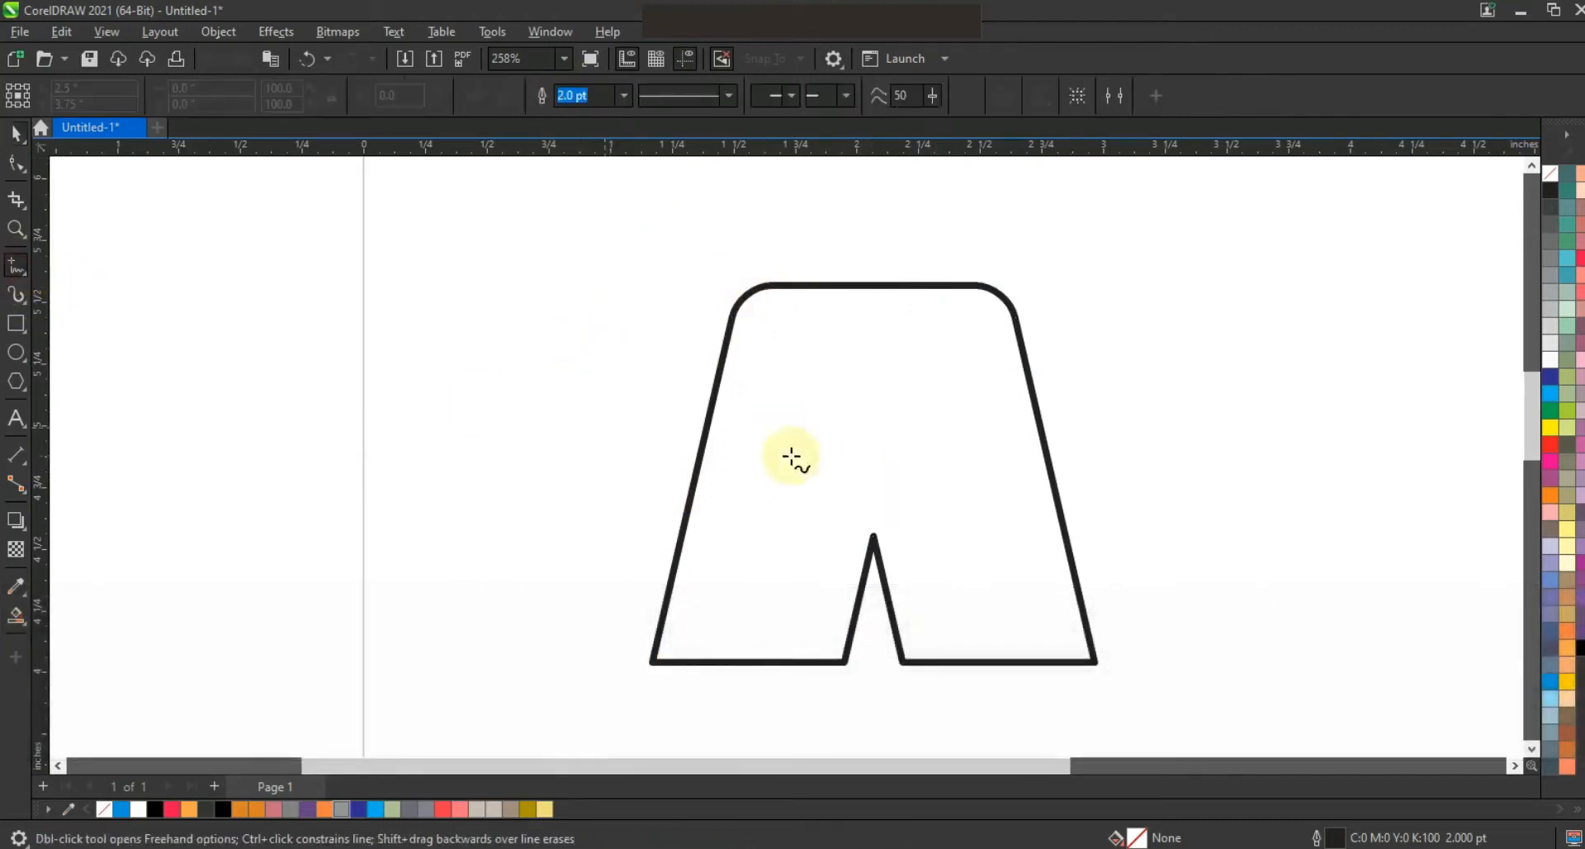
pyautogui.rightClick(1553, 447)
pyautogui.click(1517, 453)
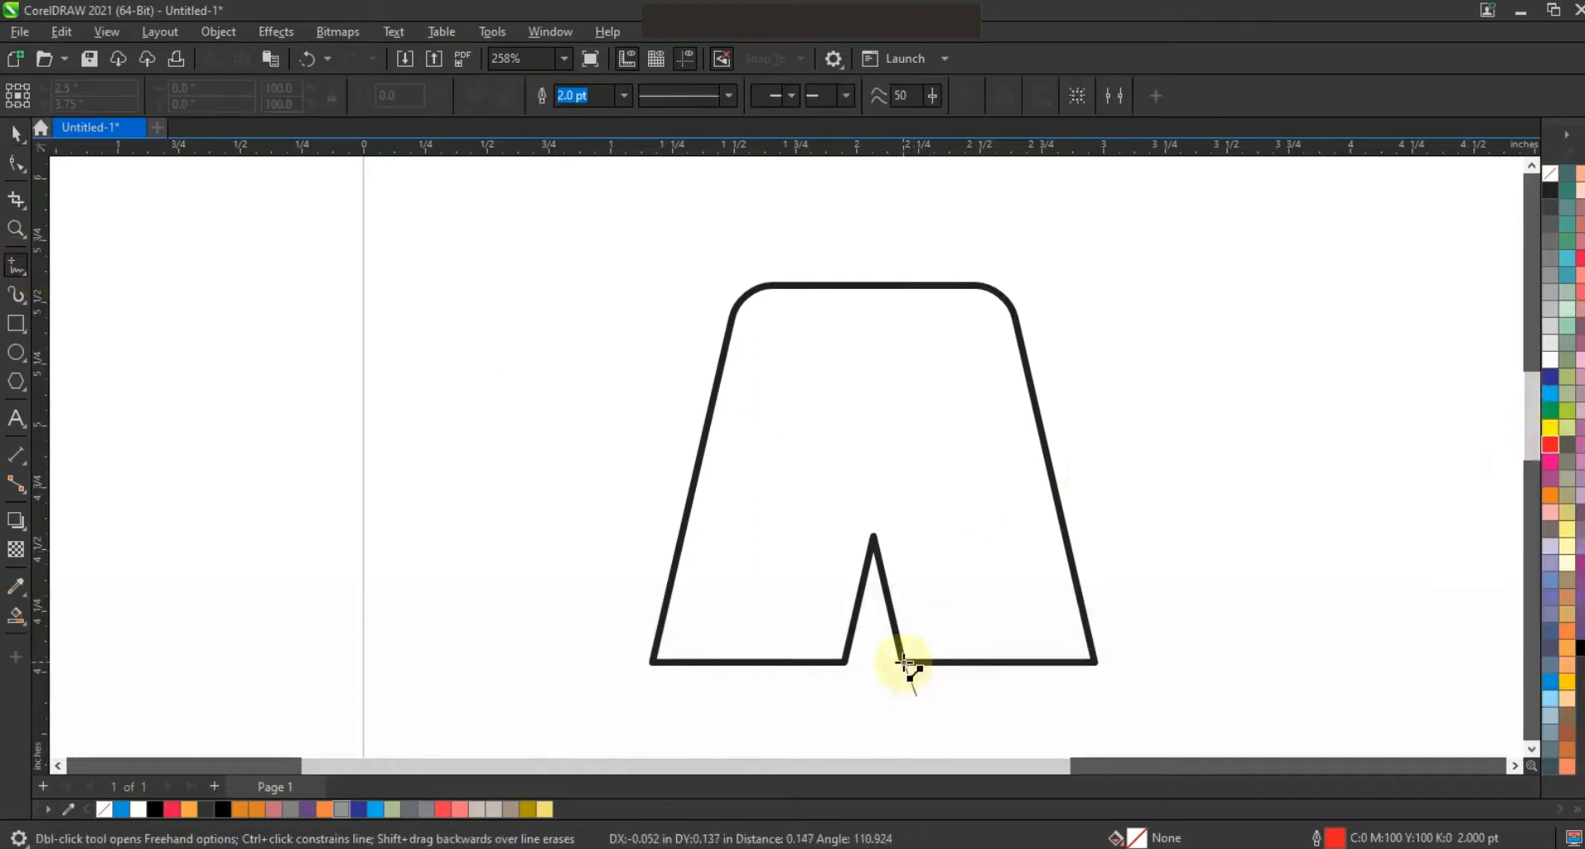
pyautogui.doubleClick(906, 663)
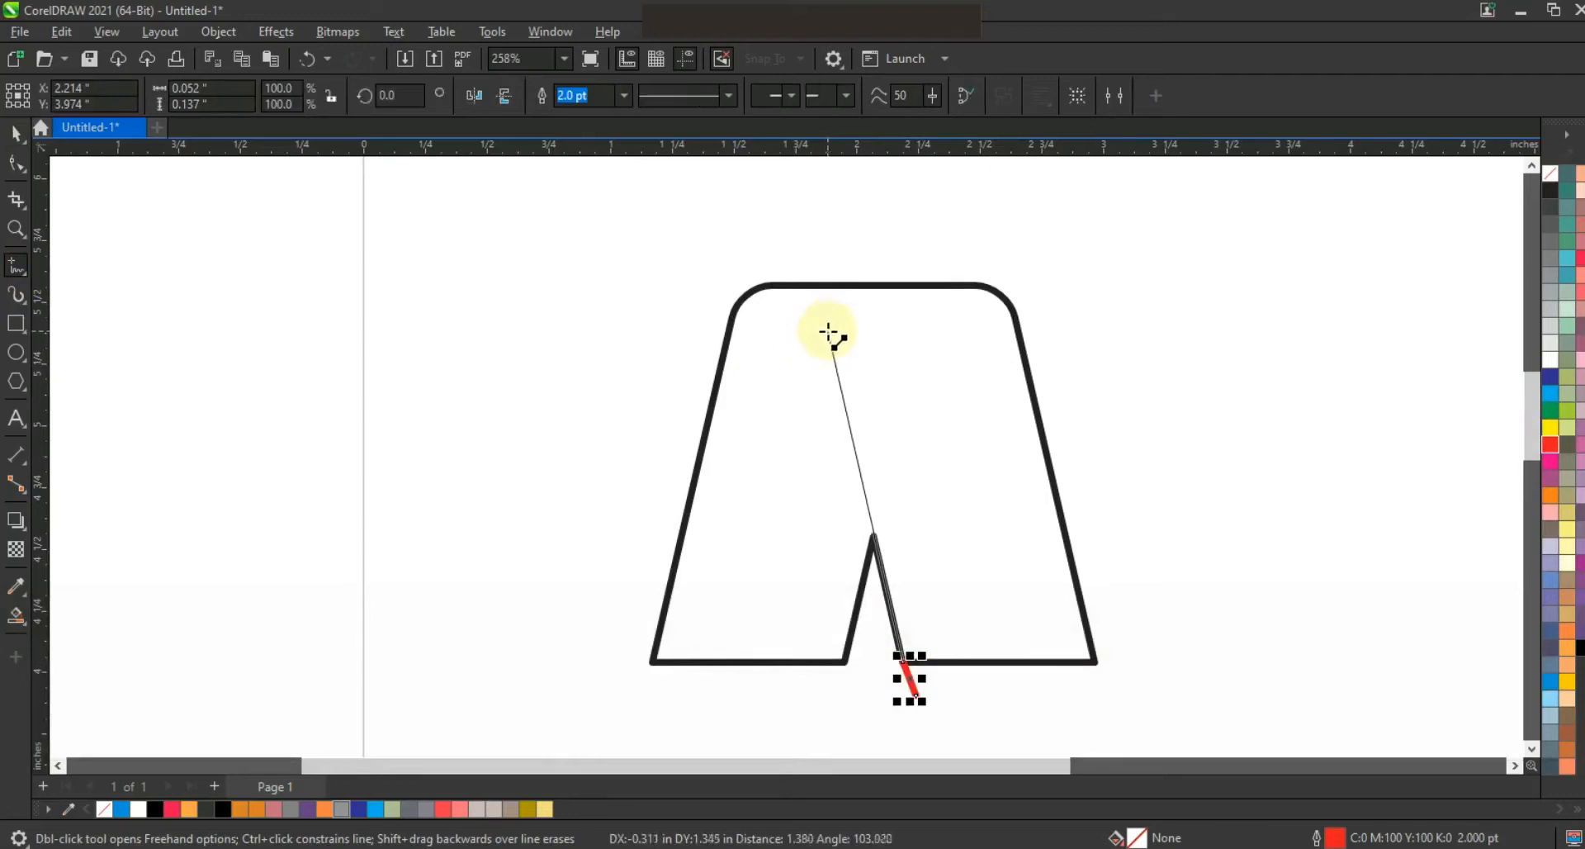
pyautogui.click(826, 330)
pyautogui.click(721, 311)
# Step: Convert the red line's segments to curves and bend its top segment into a rounded arc inside the left shoulder
pyautogui.click(16, 164)
pyautogui.moveTo(504, 252); pyautogui.dragTo(949, 700)
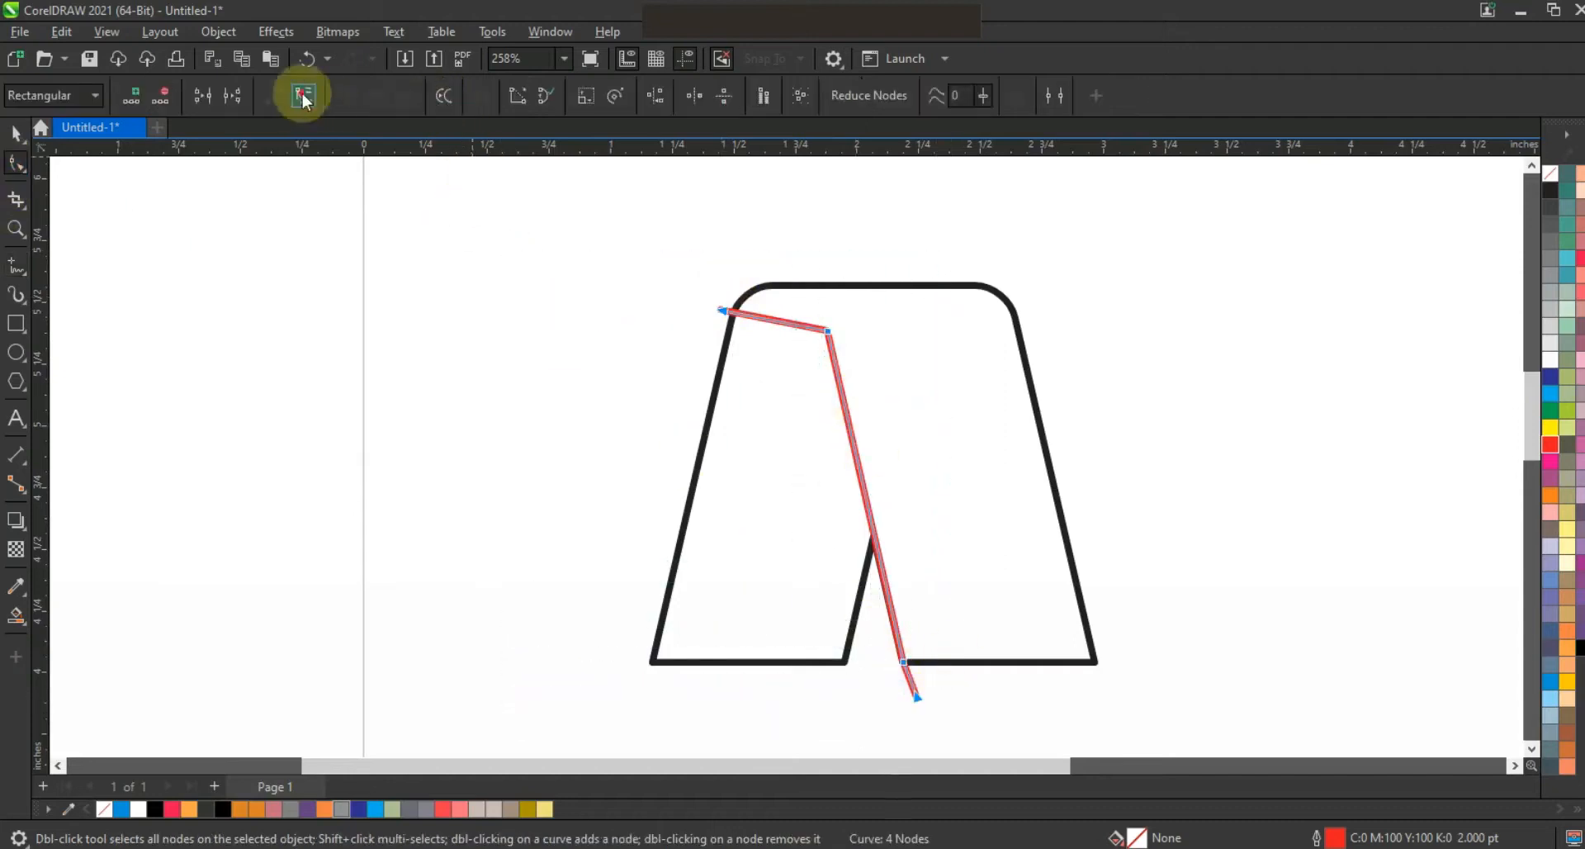
pyautogui.moveTo(789, 331); pyautogui.dragTo(790, 309)
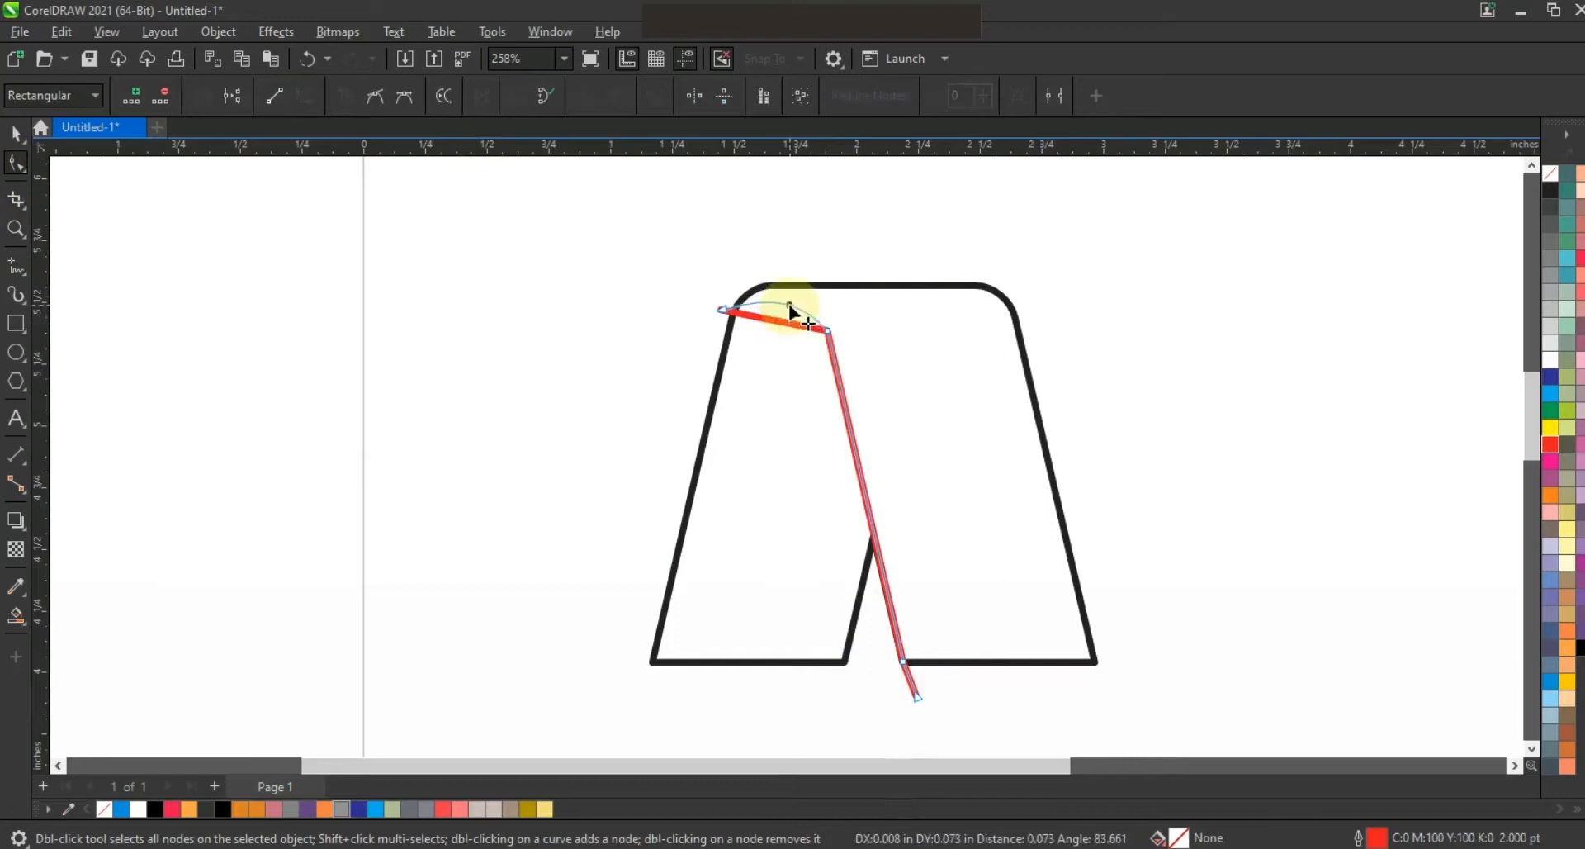
pyautogui.click(673, 285)
pyautogui.moveTo(755, 310); pyautogui.dragTo(807, 281)
pyautogui.click(17, 135)
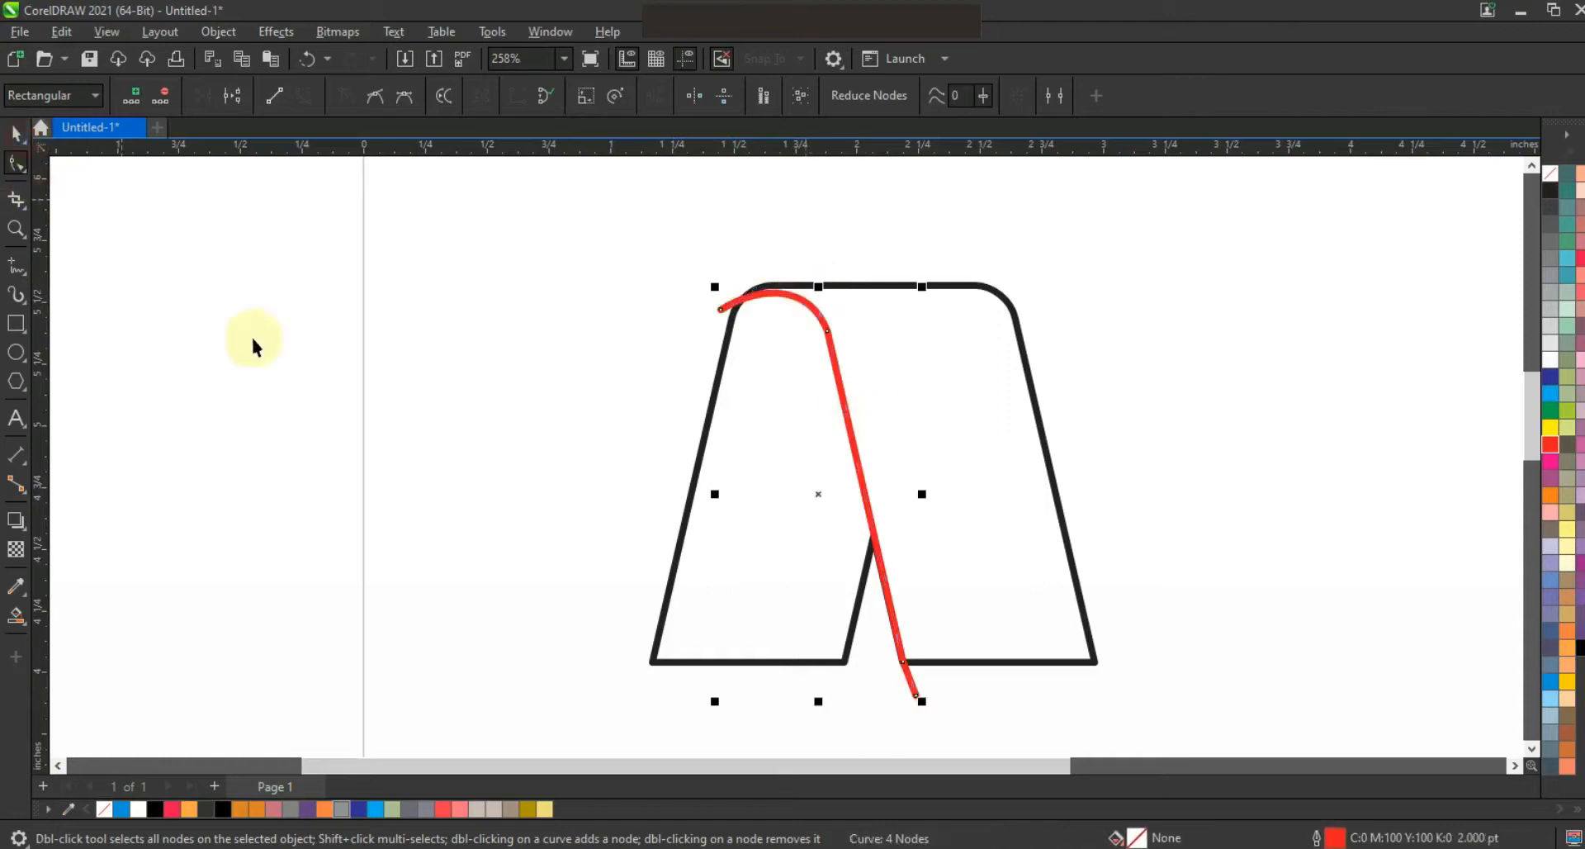
pyautogui.click(286, 352)
# Step: Use Smart Fill to create dark gray #333131 shapes with 0.5 pt outlines on both sides of the red line
pyautogui.click(16, 617)
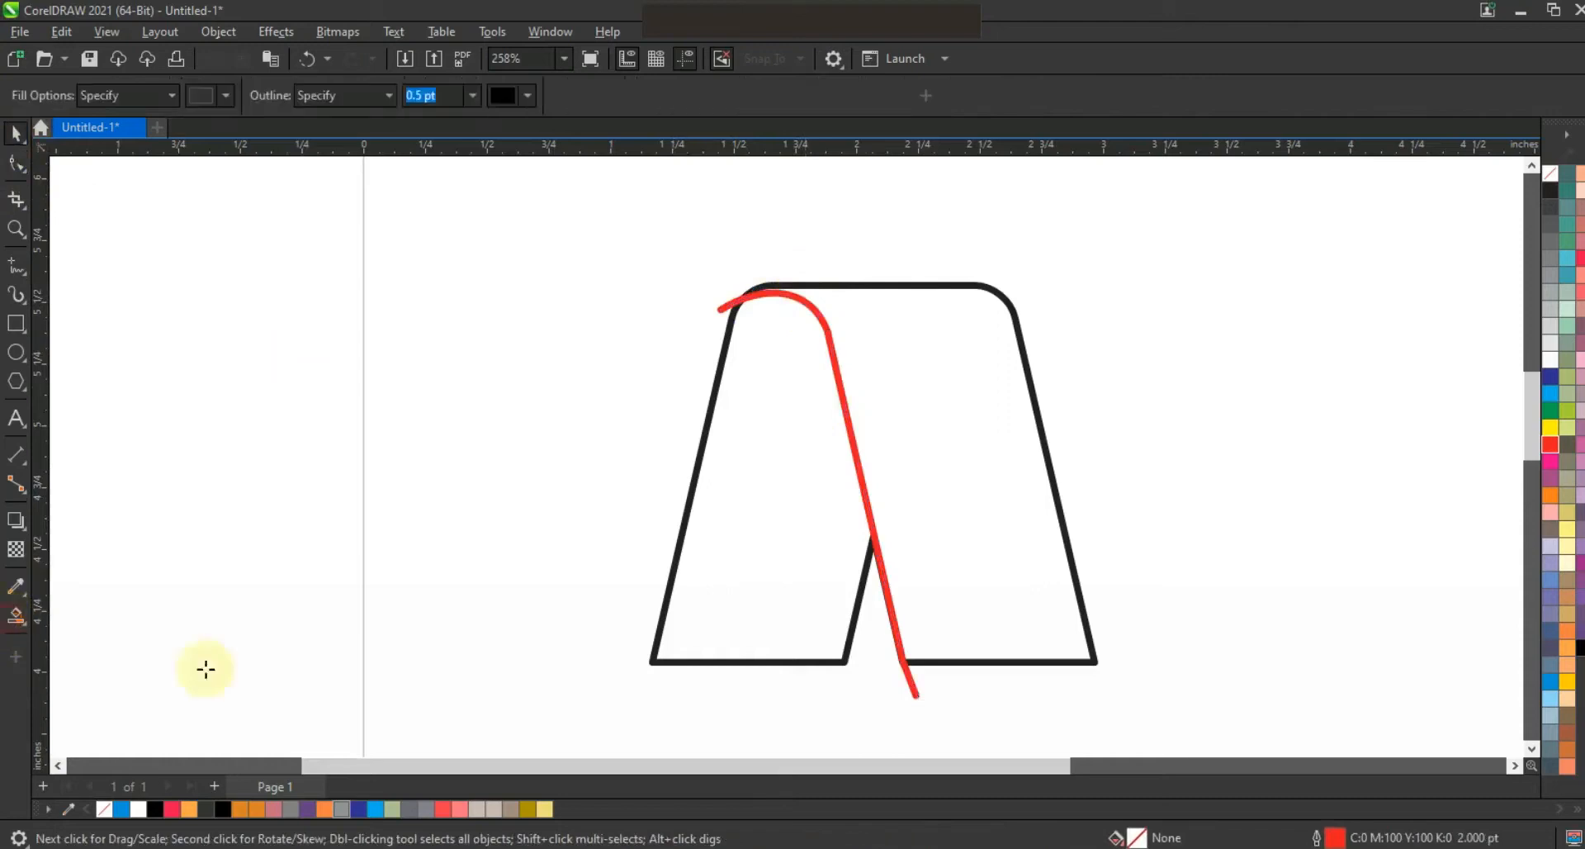
pyautogui.click(792, 531)
pyautogui.click(905, 411)
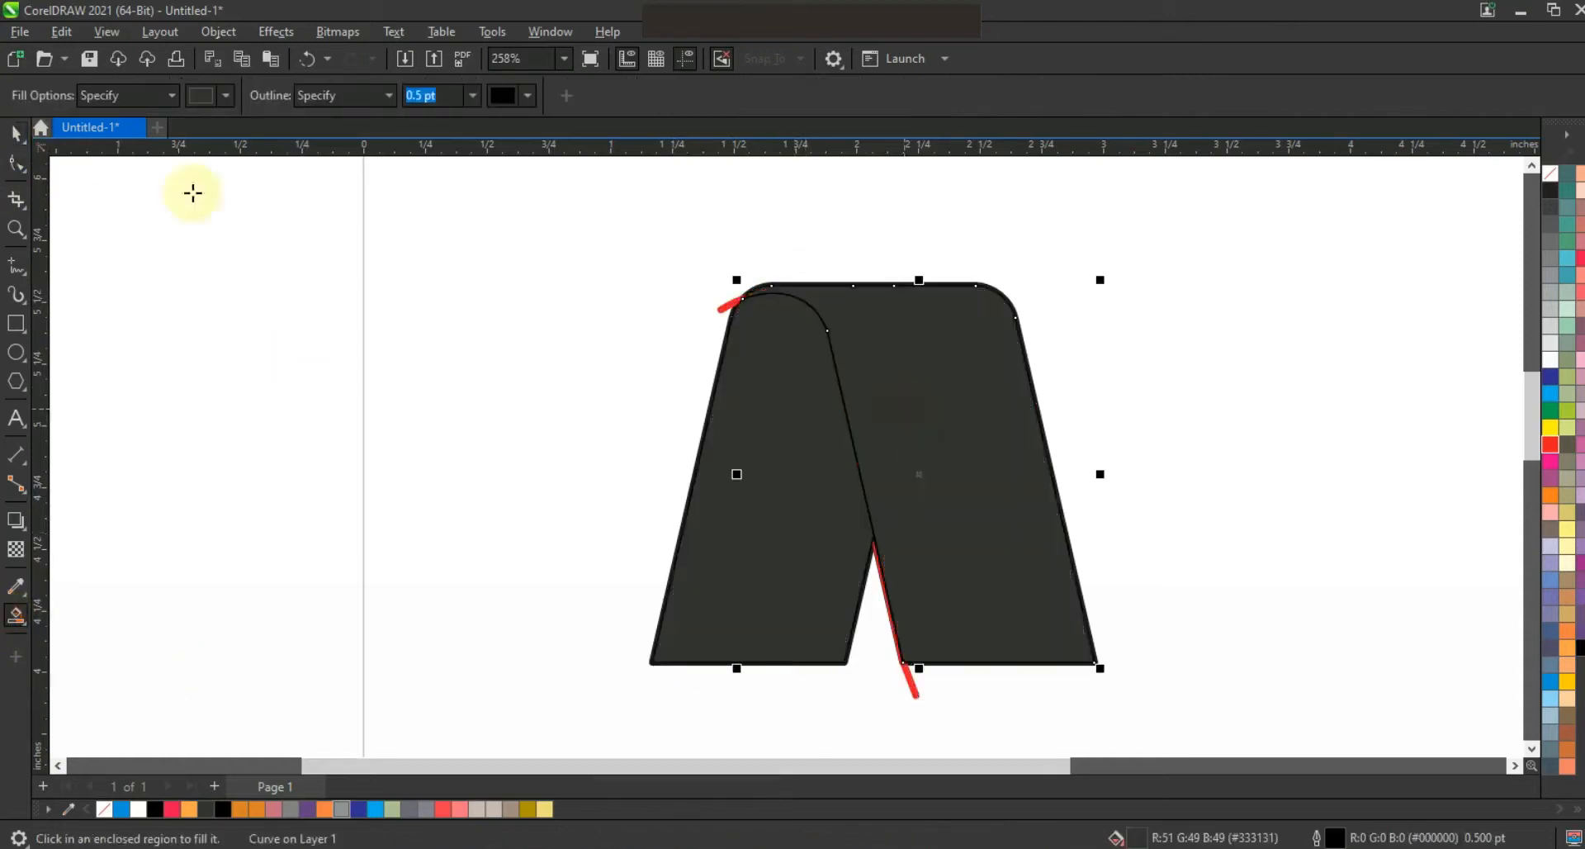
# Step: Delete the red dividing line
pyautogui.click(17, 134)
pyautogui.click(248, 350)
pyautogui.click(726, 308)
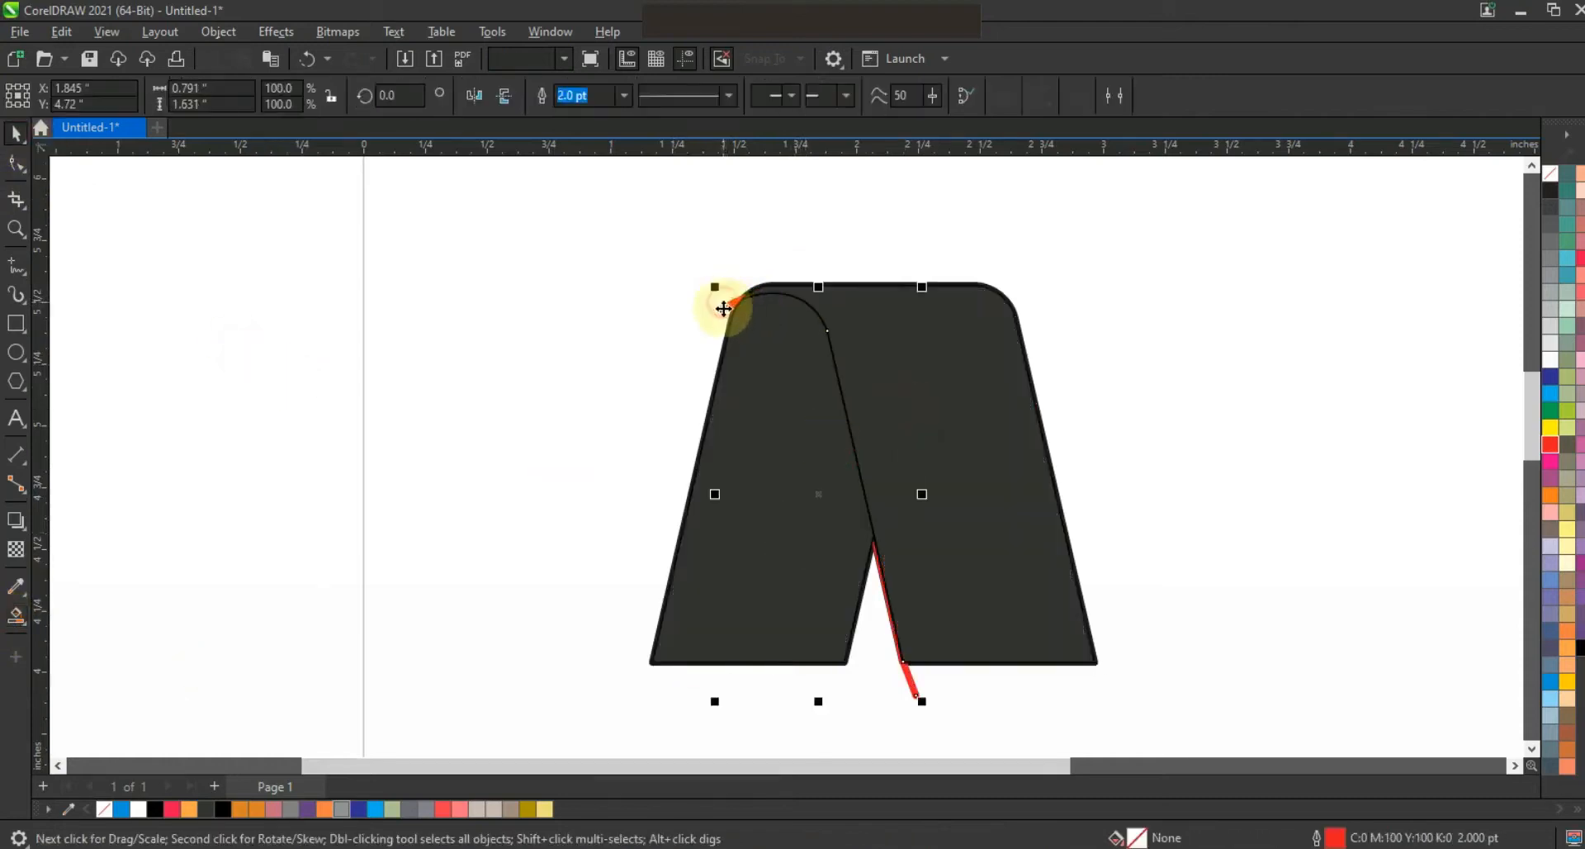
pyautogui.press('Delete')
# Step: Fill the left piece with 40% black and delete the original 2 pt outline shape around both pieces
pyautogui.click(751, 430)
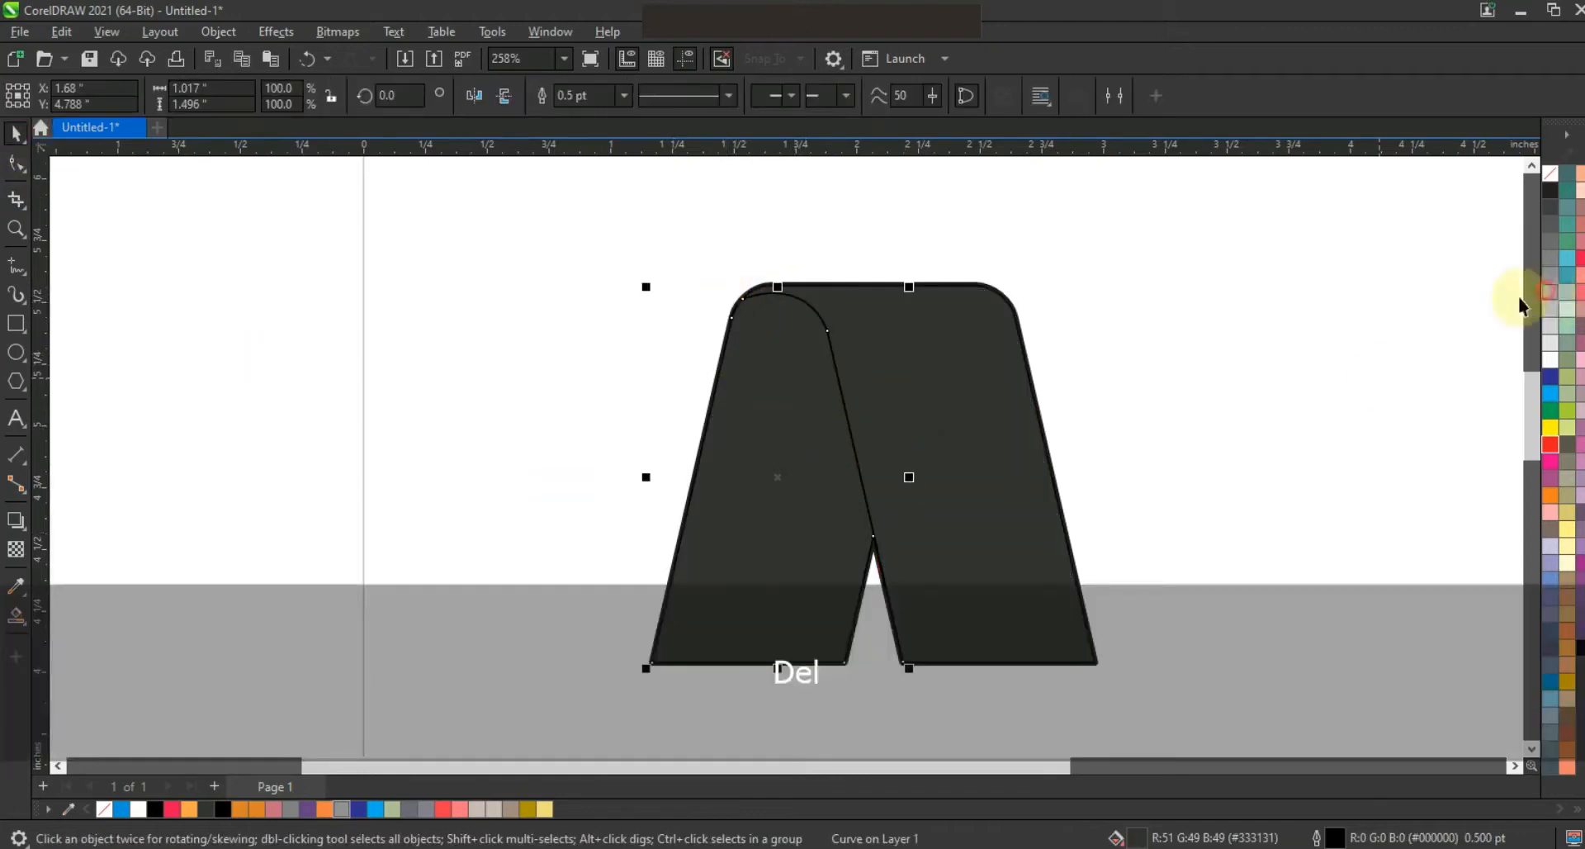
pyautogui.click(1549, 292)
pyautogui.click(847, 664)
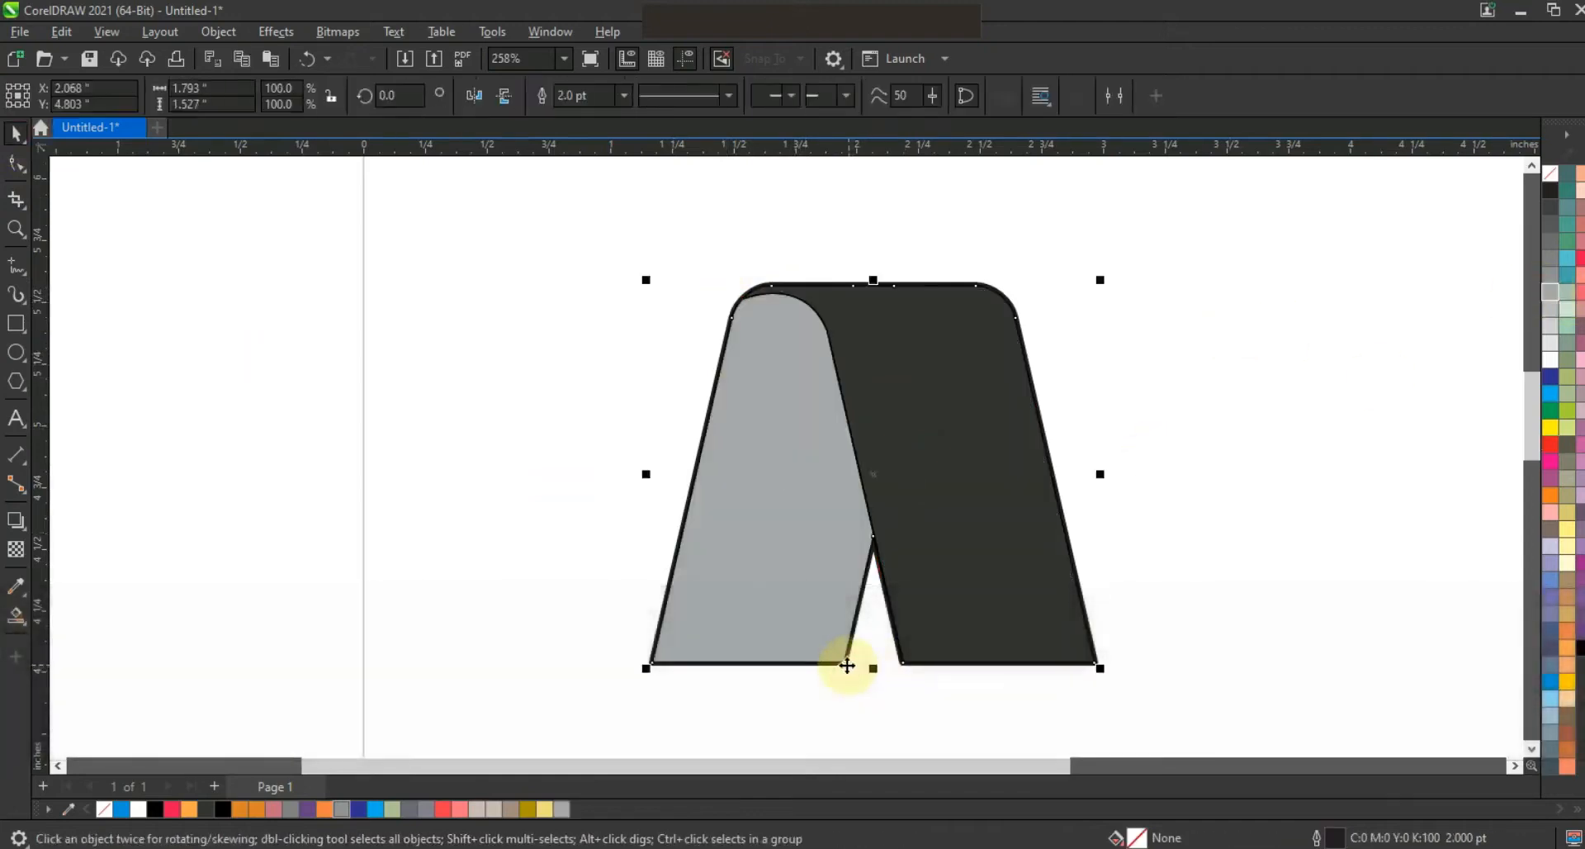
pyautogui.press('Delete')
# Step: Select the gray and dark pieces and create a vertically mirrored copy directly below them
pyautogui.click(974, 451)
pyautogui.keyDown('shift'); pyautogui.click(771, 456); pyautogui.keyUp('shift')
pyautogui.press('F3')
pyautogui.moveTo(803, 278); pyautogui.dragTo(835, 552)
# Step: Create a copy of the upper and lower arms rotated 90 degrees to form a four-armed cross
pyautogui.moveTo(980, 265); pyautogui.dragTo(647, 711)
pyautogui.click(821, 372)
pyautogui.moveTo(920, 277); pyautogui.dragTo(903, 536)
pyautogui.click(1061, 382)
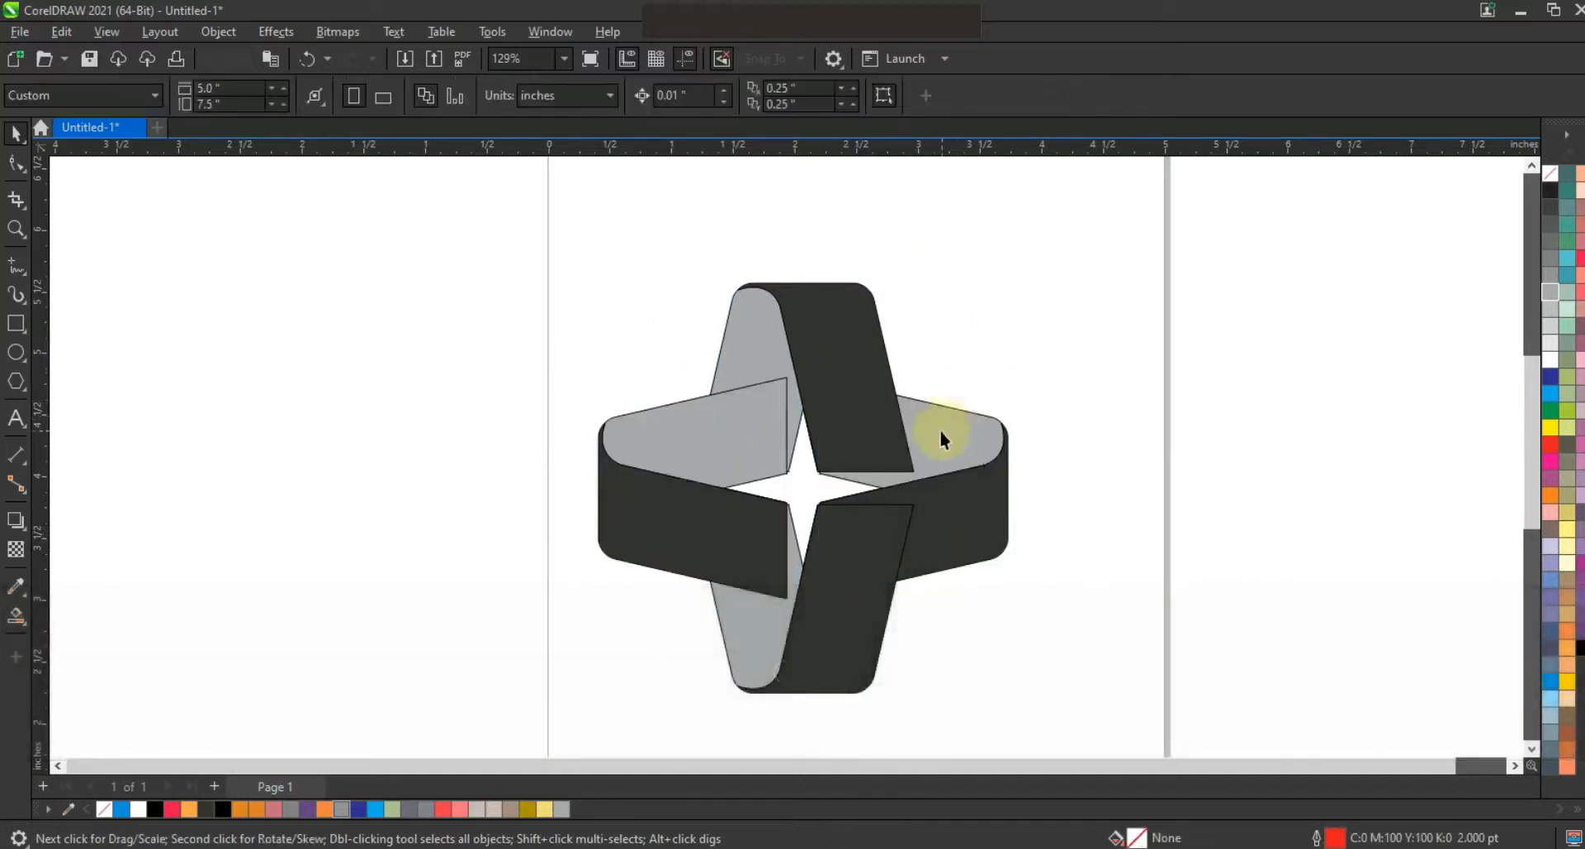
# Step: Weld the right arm's light piece to the top arm's dark piece, and the right arm's dark piece to the bottom arm's dark piece
pyautogui.click(941, 431)
pyautogui.keyDown('shift'); pyautogui.click(845, 327); pyautogui.keyUp('shift')
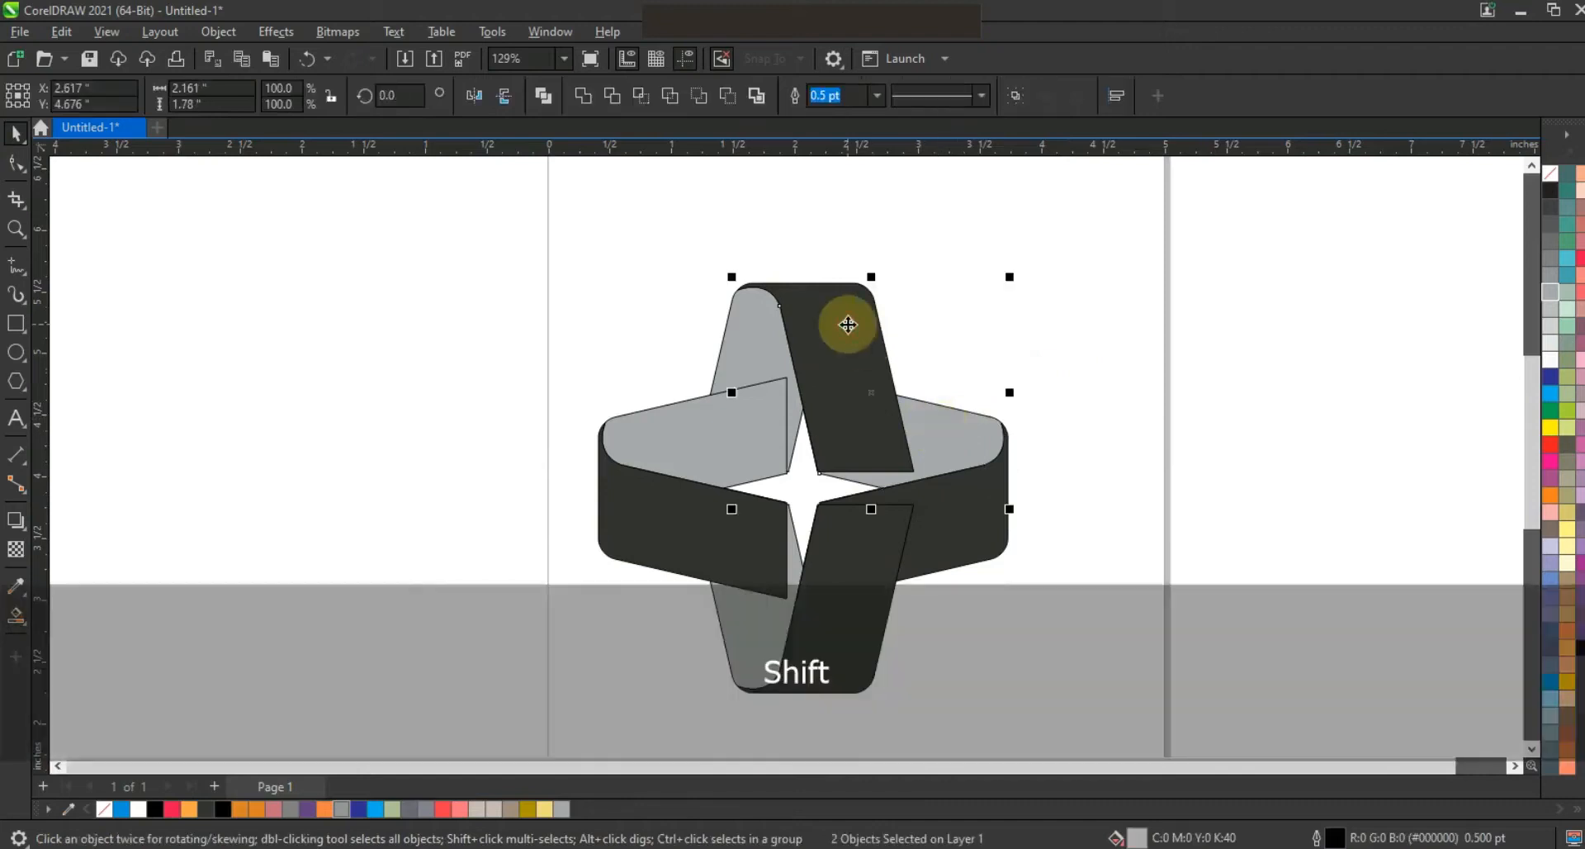
pyautogui.click(584, 96)
pyautogui.click(1151, 431)
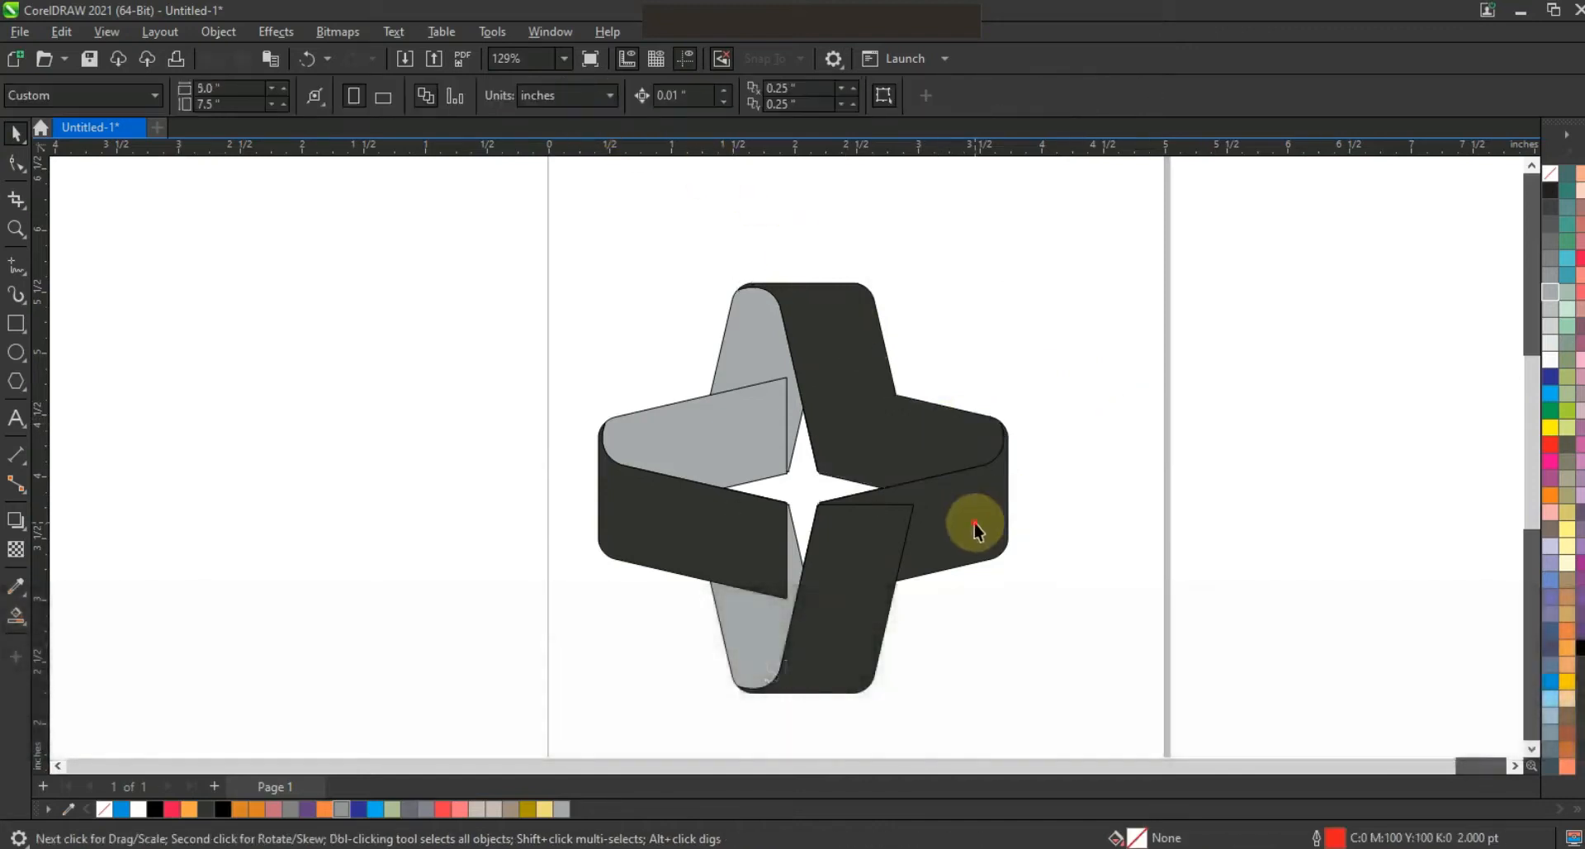
pyautogui.click(976, 530)
pyautogui.keyDown('shift'); pyautogui.click(875, 570); pyautogui.keyUp('shift')
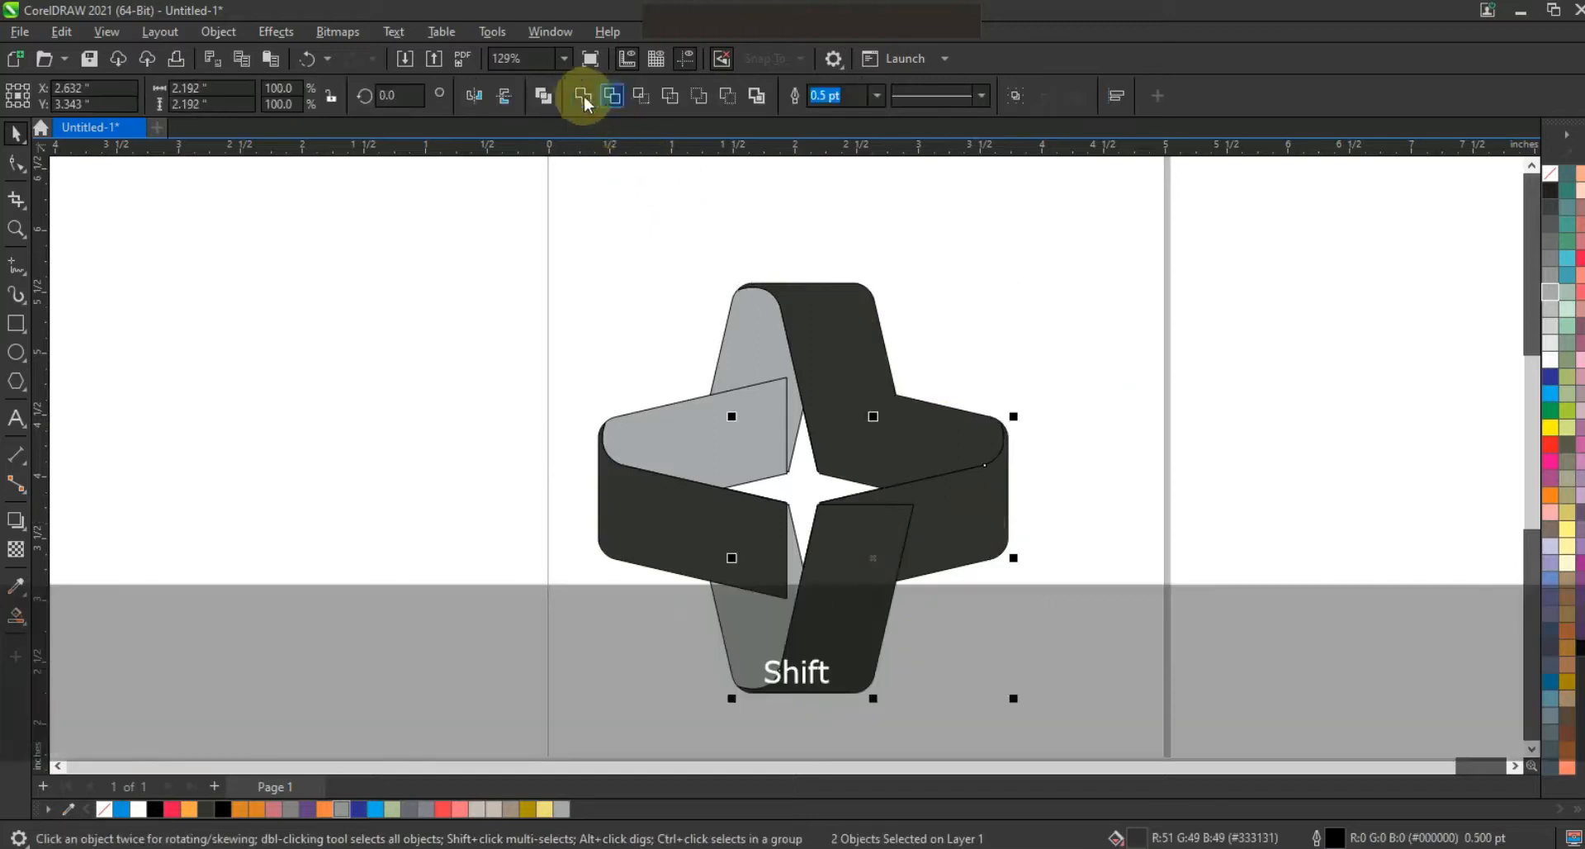
pyautogui.click(583, 97)
pyautogui.click(548, 389)
# Step: Weld the bottom arm's light piece to the left arm's dark piece, and the left arm's light piece to the top arm's light piece
pyautogui.click(749, 654)
pyautogui.keyDown('shift'); pyautogui.click(727, 537); pyautogui.keyUp('shift')
pyautogui.click(583, 95)
pyautogui.click(726, 418)
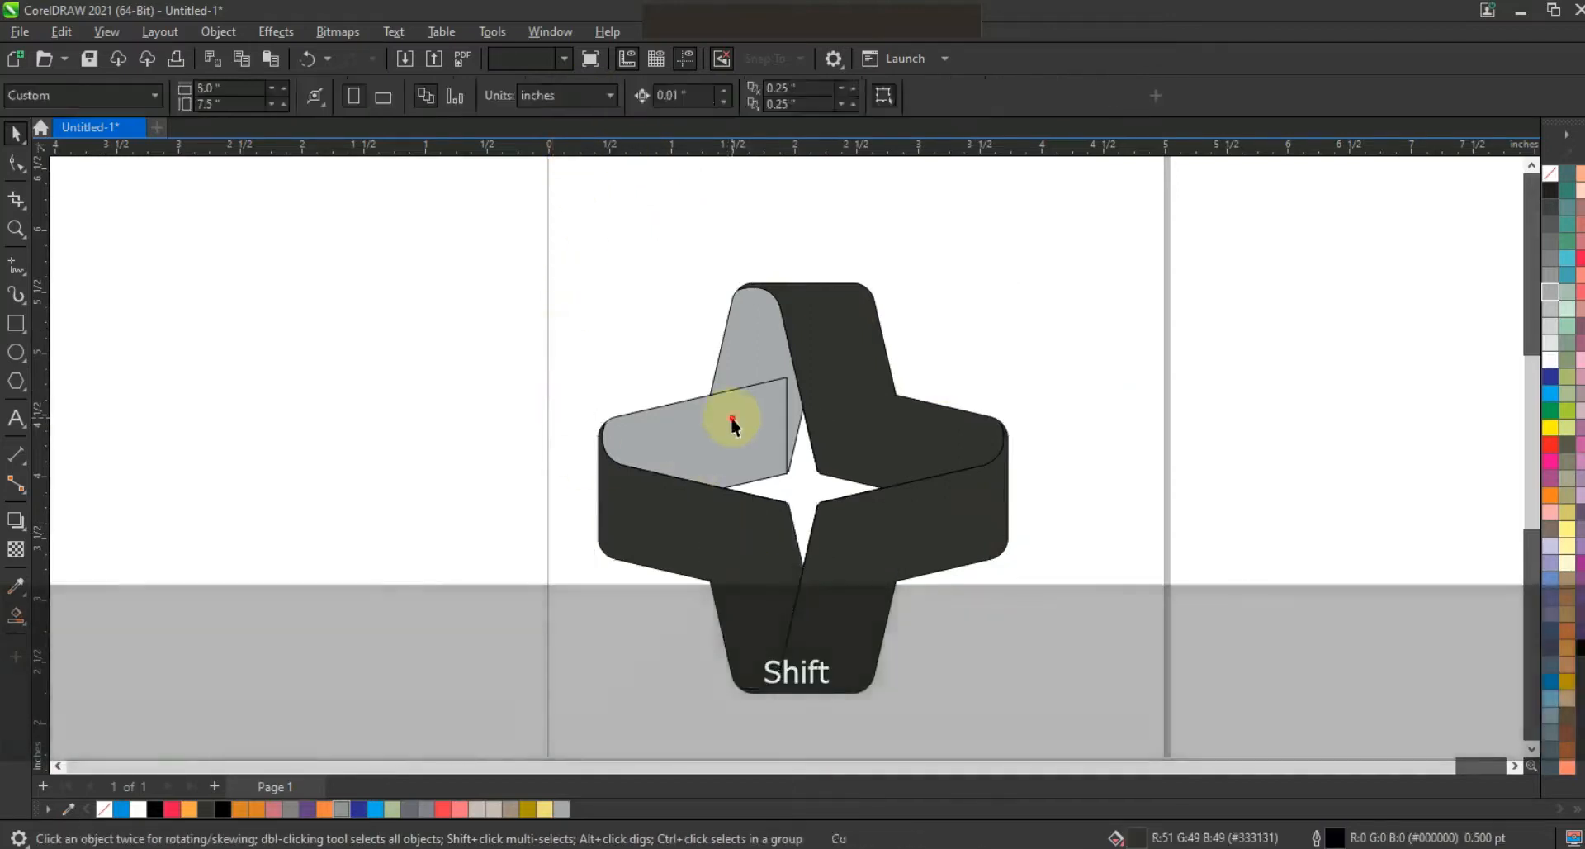
pyautogui.keyDown('shift'); pyautogui.click(744, 326); pyautogui.keyUp('shift')
pyautogui.click(583, 95)
pyautogui.click(584, 276)
# Step: Recolor the four welded pieces: upper-left slate gray, upper-right olive gold, lower-right light taupe #C8BBB2 and lower-left coral red
pyautogui.click(743, 427)
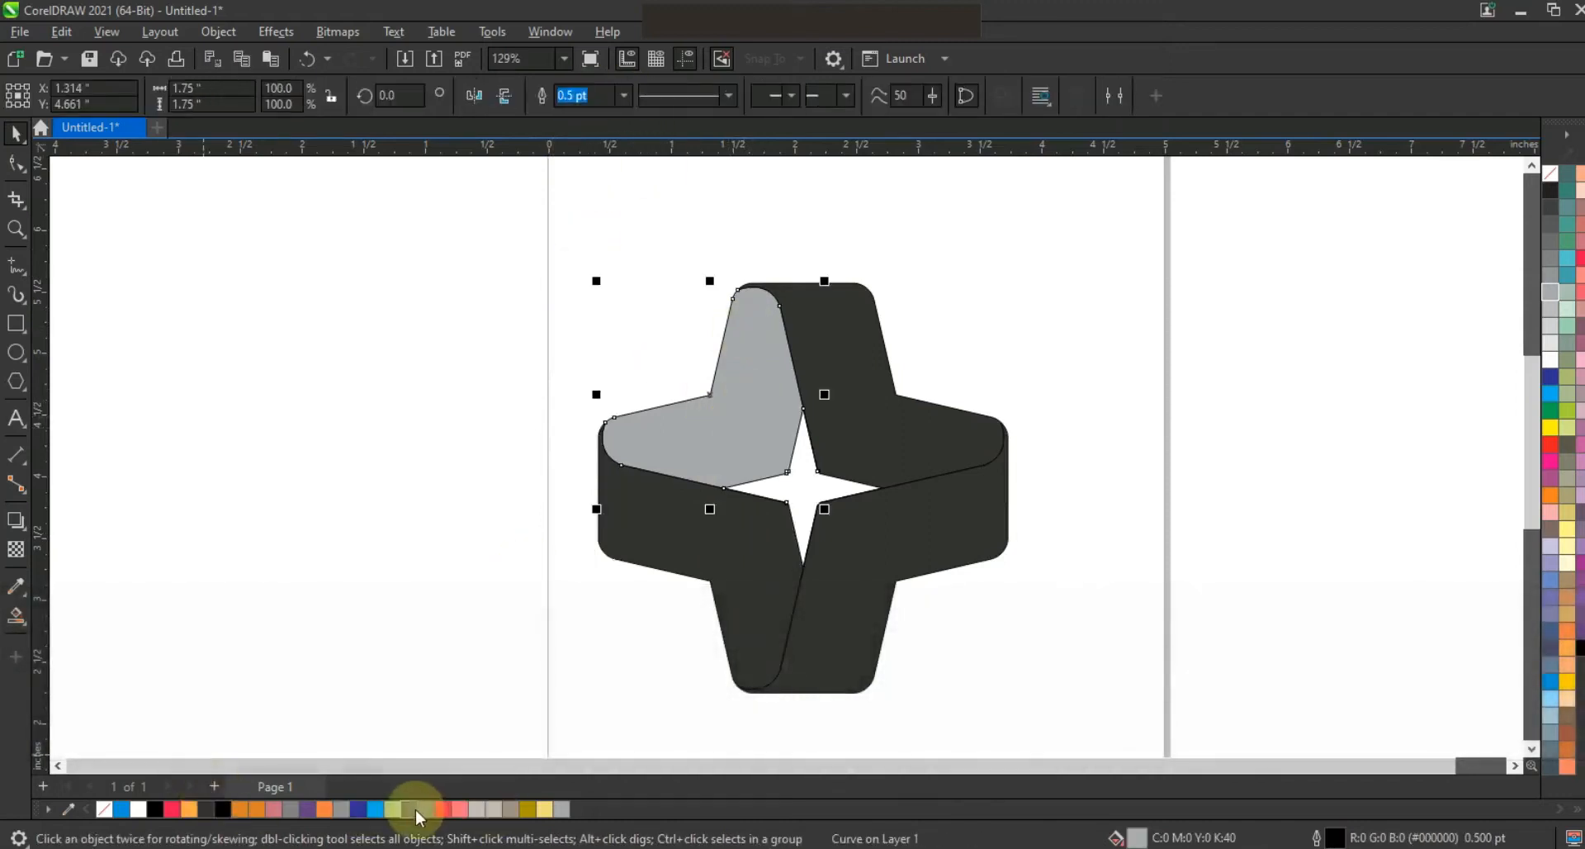
pyautogui.click(411, 810)
pyautogui.click(875, 447)
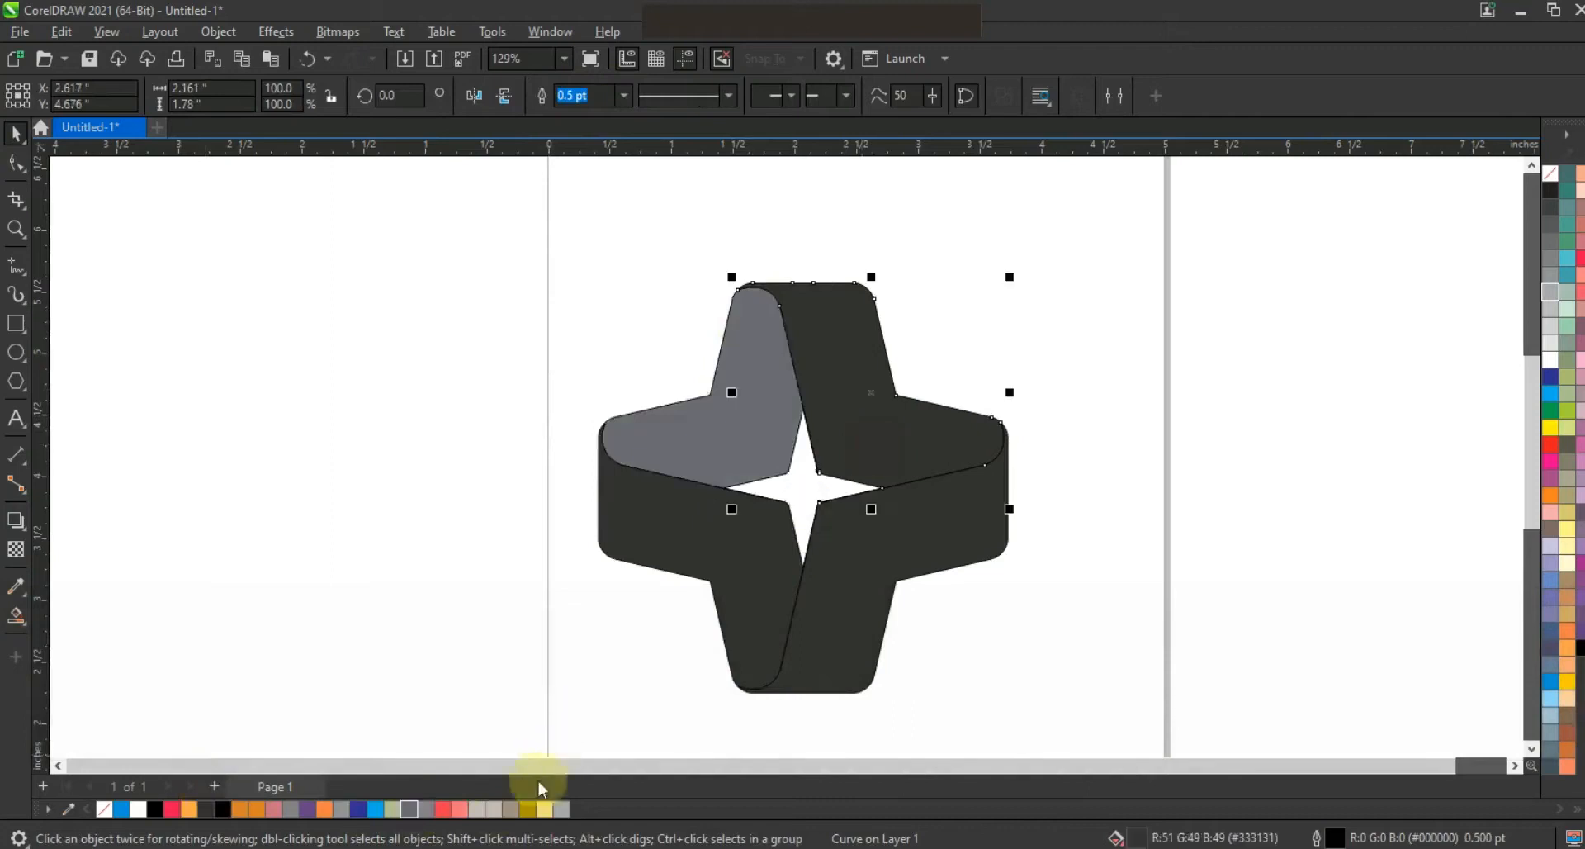
pyautogui.click(529, 809)
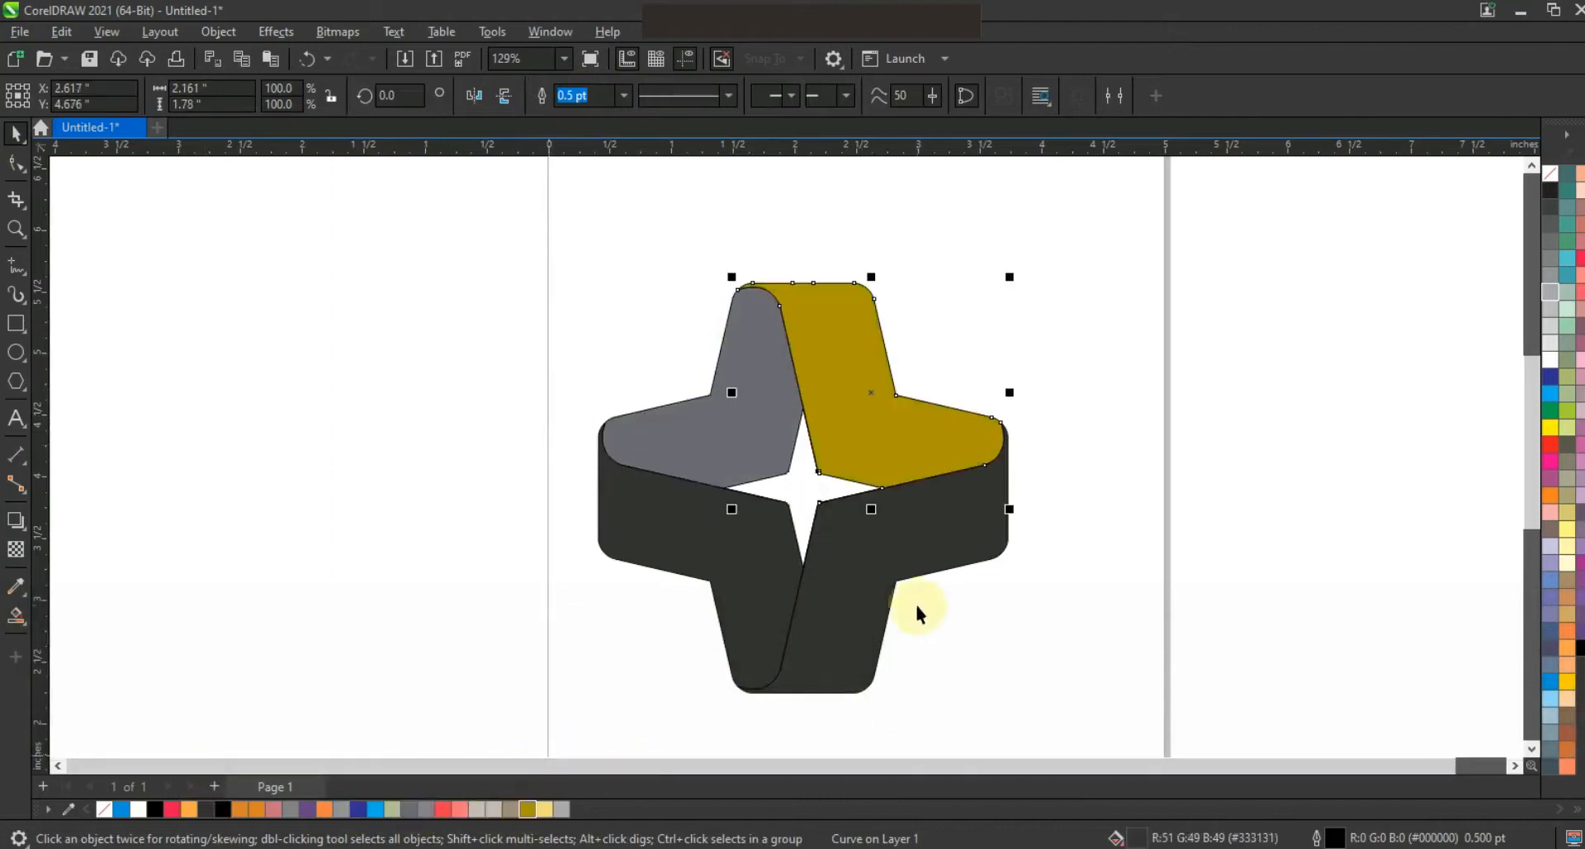
pyautogui.click(858, 588)
pyautogui.click(493, 809)
pyautogui.click(755, 603)
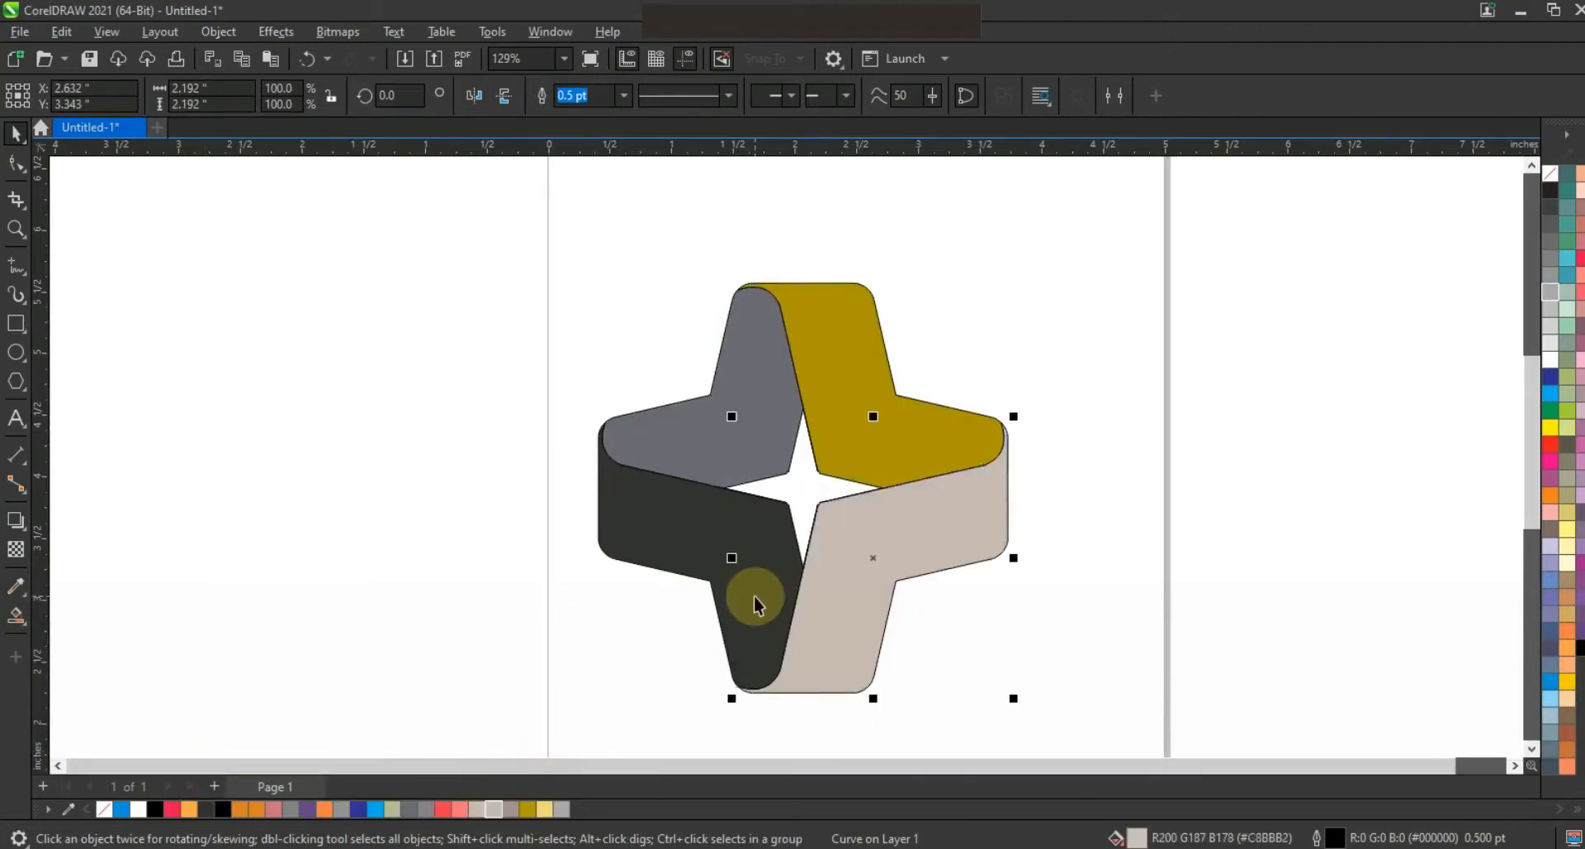
pyautogui.click(442, 808)
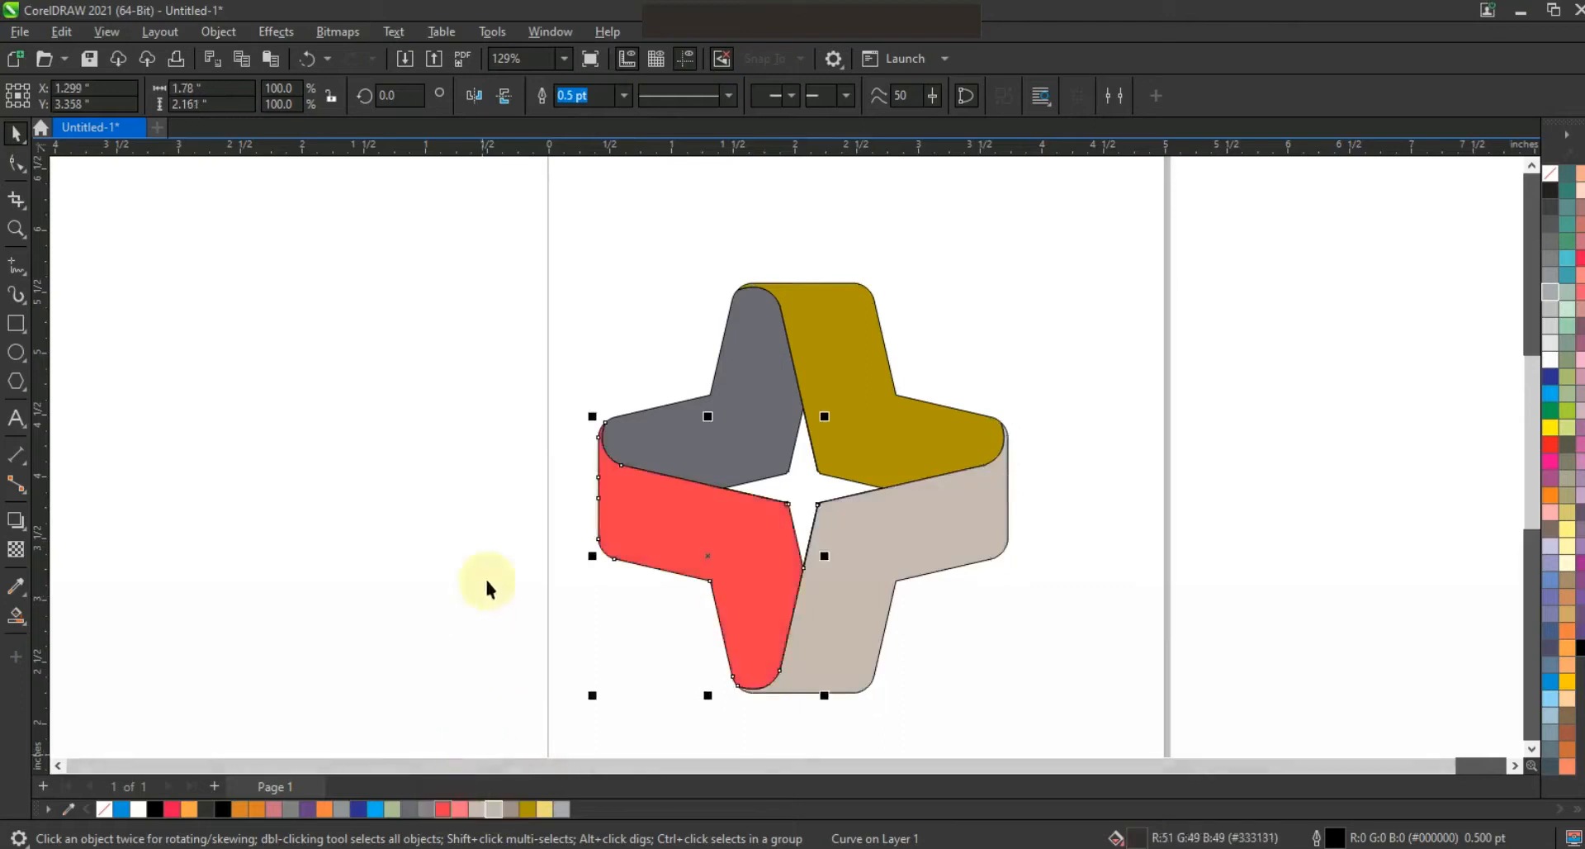
# Step: Select all four colored pieces and remove their outlines
pyautogui.click(544, 254)
pyautogui.moveTo(1048, 701); pyautogui.dragTo(1043, 703)
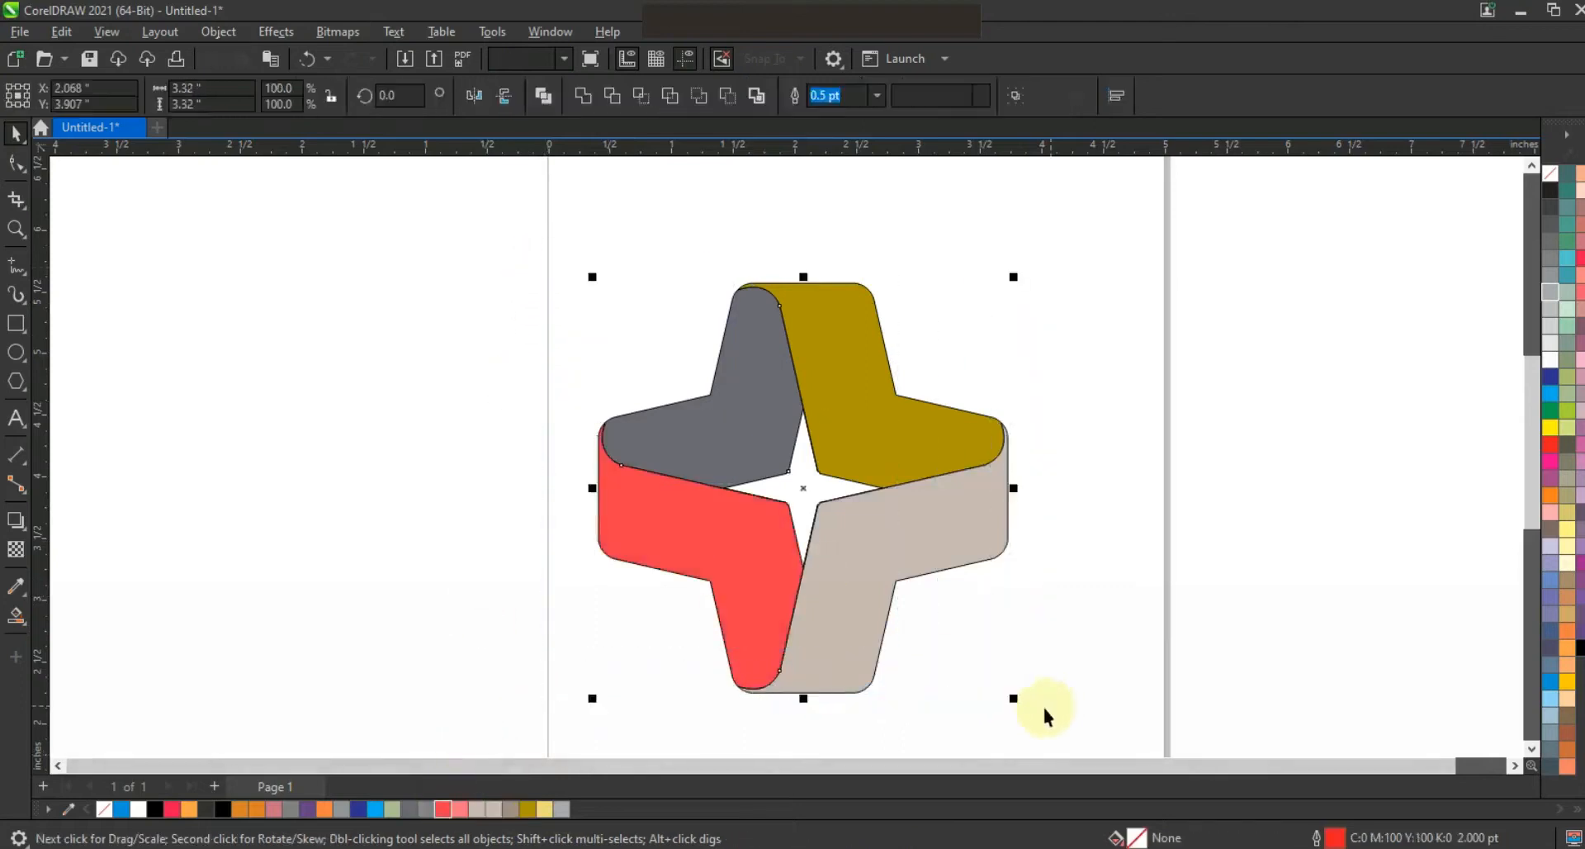
pyautogui.rightClick(1550, 180)
pyautogui.click(1535, 186)
# Step: Rotate the whole emblem 45 degrees clockwise so that it forms an X
pyautogui.click(871, 424)
pyautogui.moveTo(1017, 279); pyautogui.dragTo(1010, 487)
pyautogui.click(1106, 410)
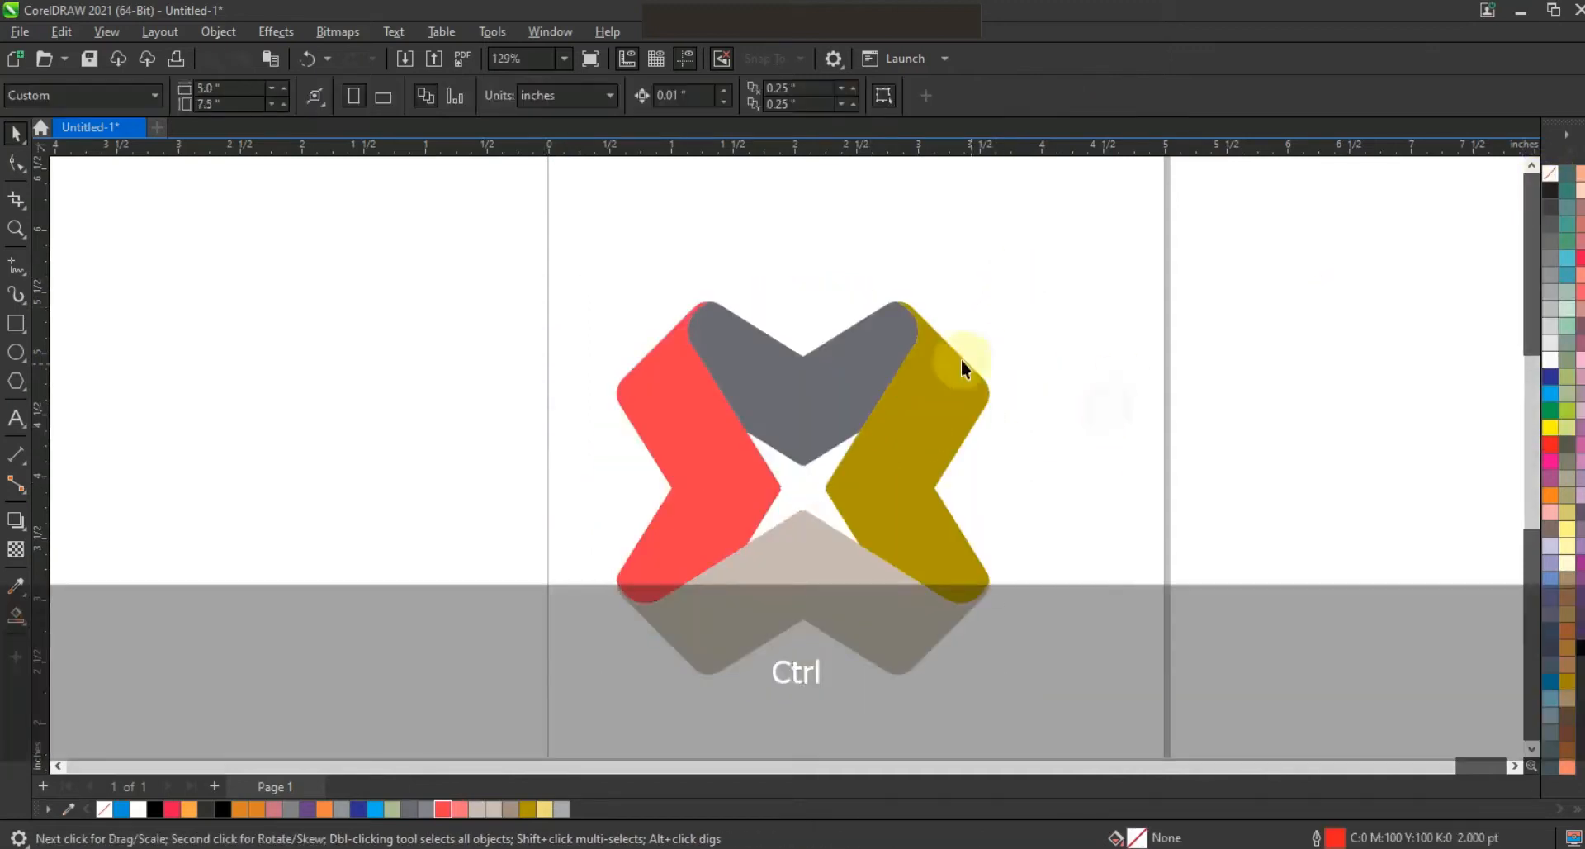
# Step: Draw a vertical red line about 3.1 inches long through the emblem's center and create a copy rotated 90 degrees
pyautogui.click(16, 264)
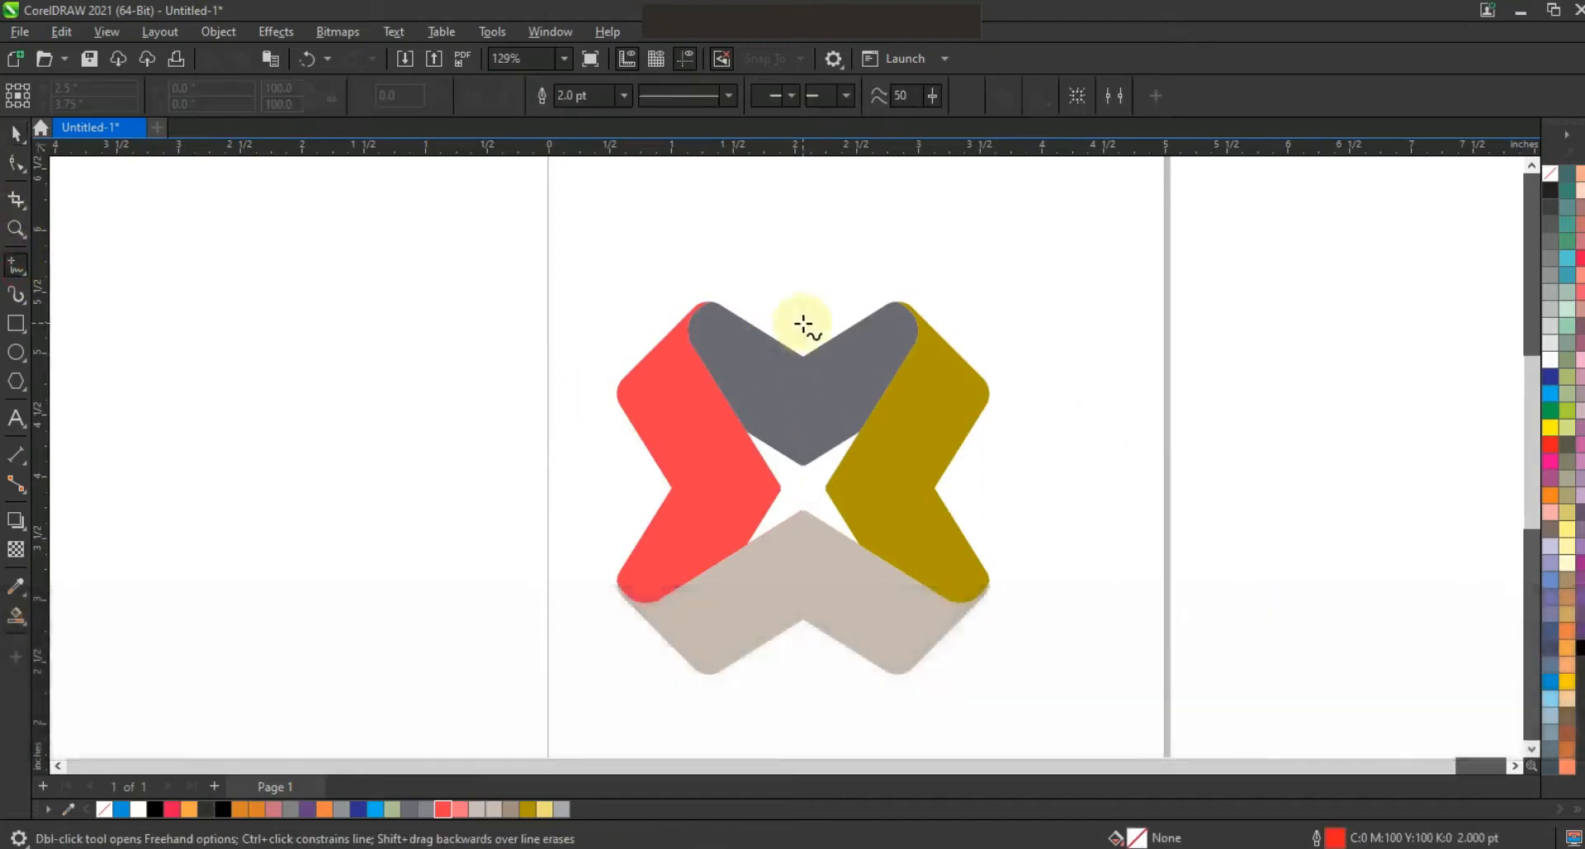
pyautogui.keyDown('ctrl'); pyautogui.click(781, 702); pyautogui.keyUp('ctrl')
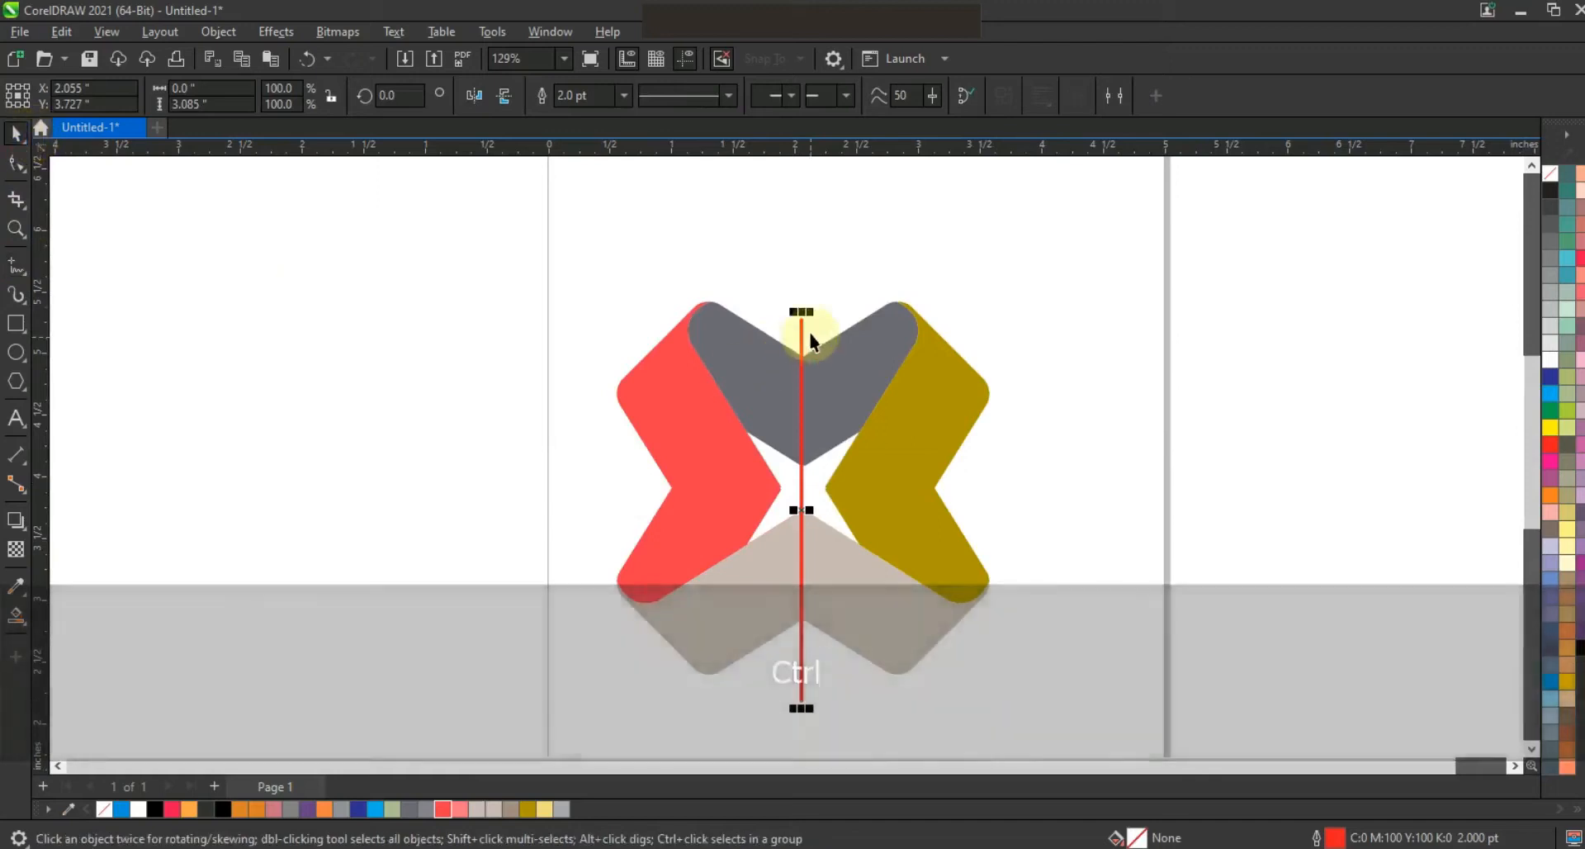
pyautogui.press('space')
pyautogui.click(803, 324)
pyautogui.moveTo(805, 315); pyautogui.dragTo(884, 511)
# Step: Try to align the horizontal red line with the gold piece's vertical center
pyautogui.keyDown('shift'); pyautogui.click(933, 463); pyautogui.keyUp('shift')
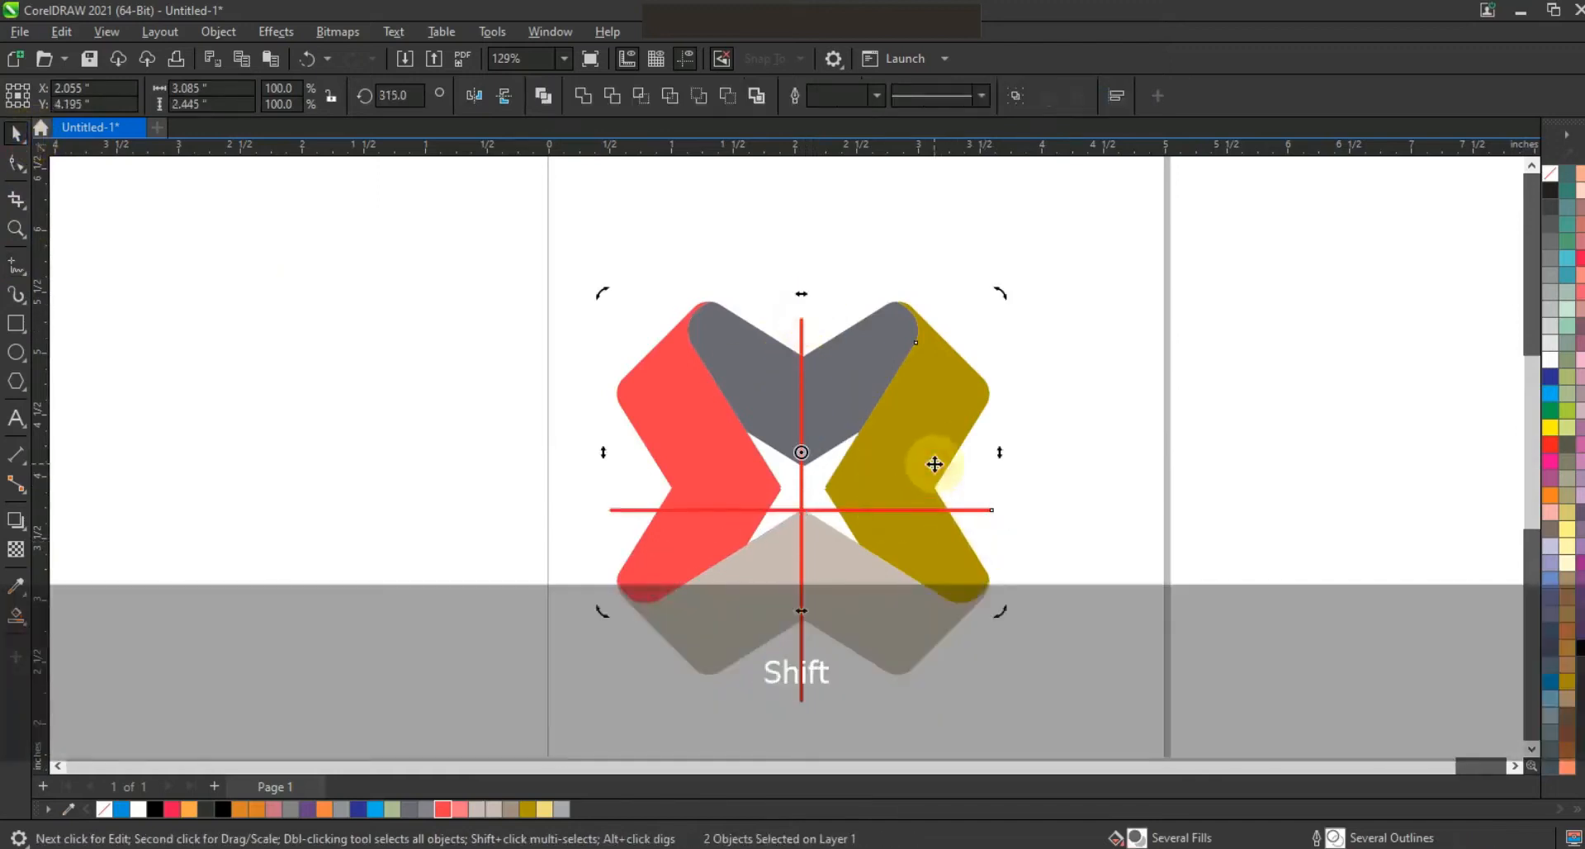
pyautogui.press('e')
pyautogui.hotkey('ctrl', 'z')
# Step: Move the horizontal red line straight up to run through the emblem's center and the side notches
pyautogui.click(997, 510)
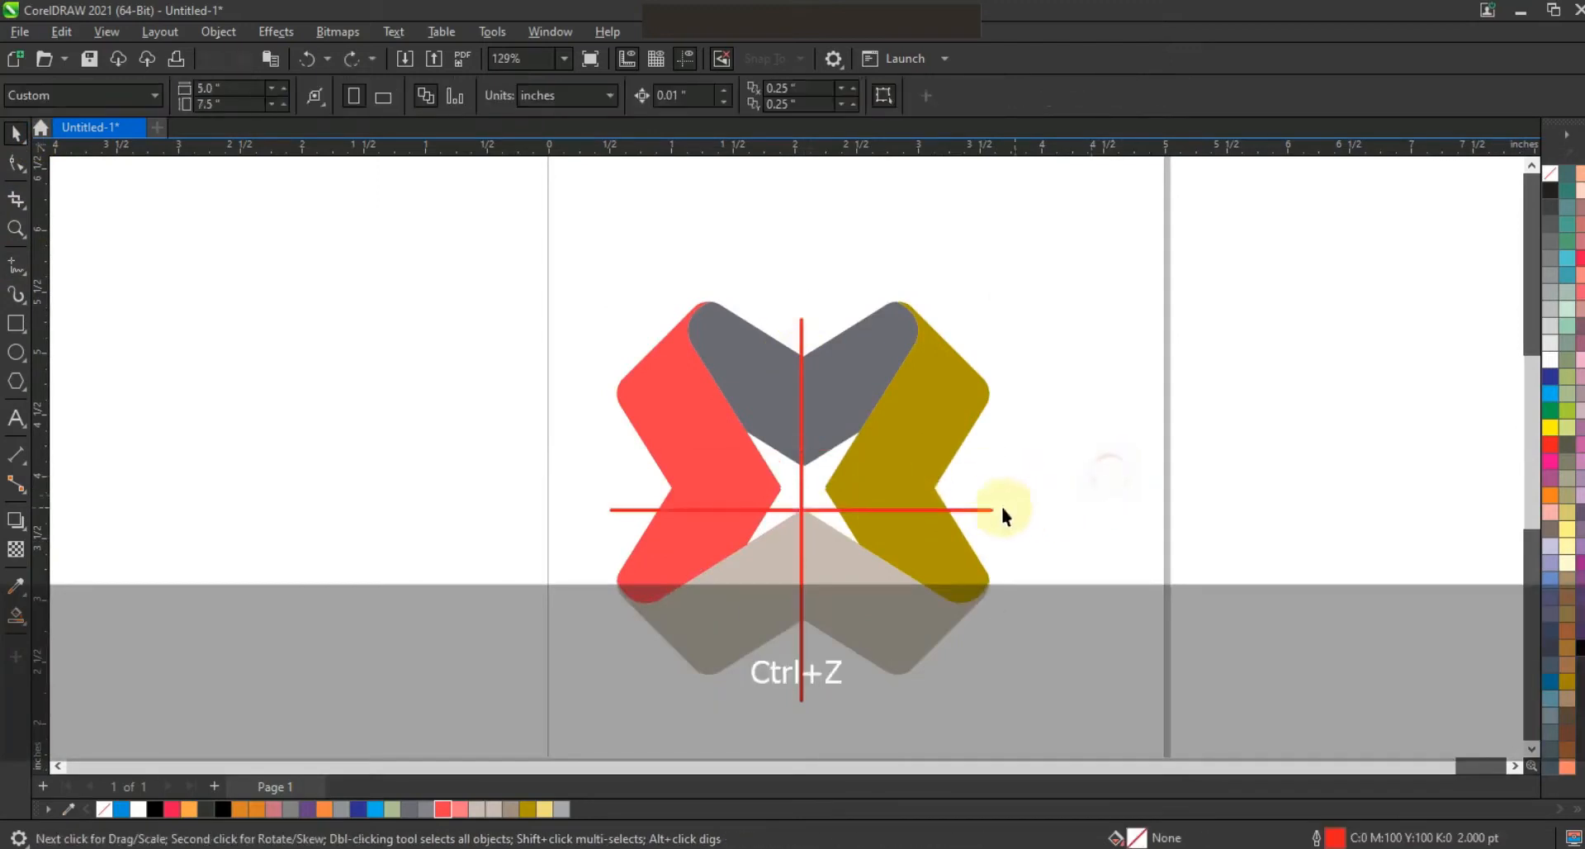
pyautogui.moveTo(998, 509); pyautogui.dragTo(993, 490)
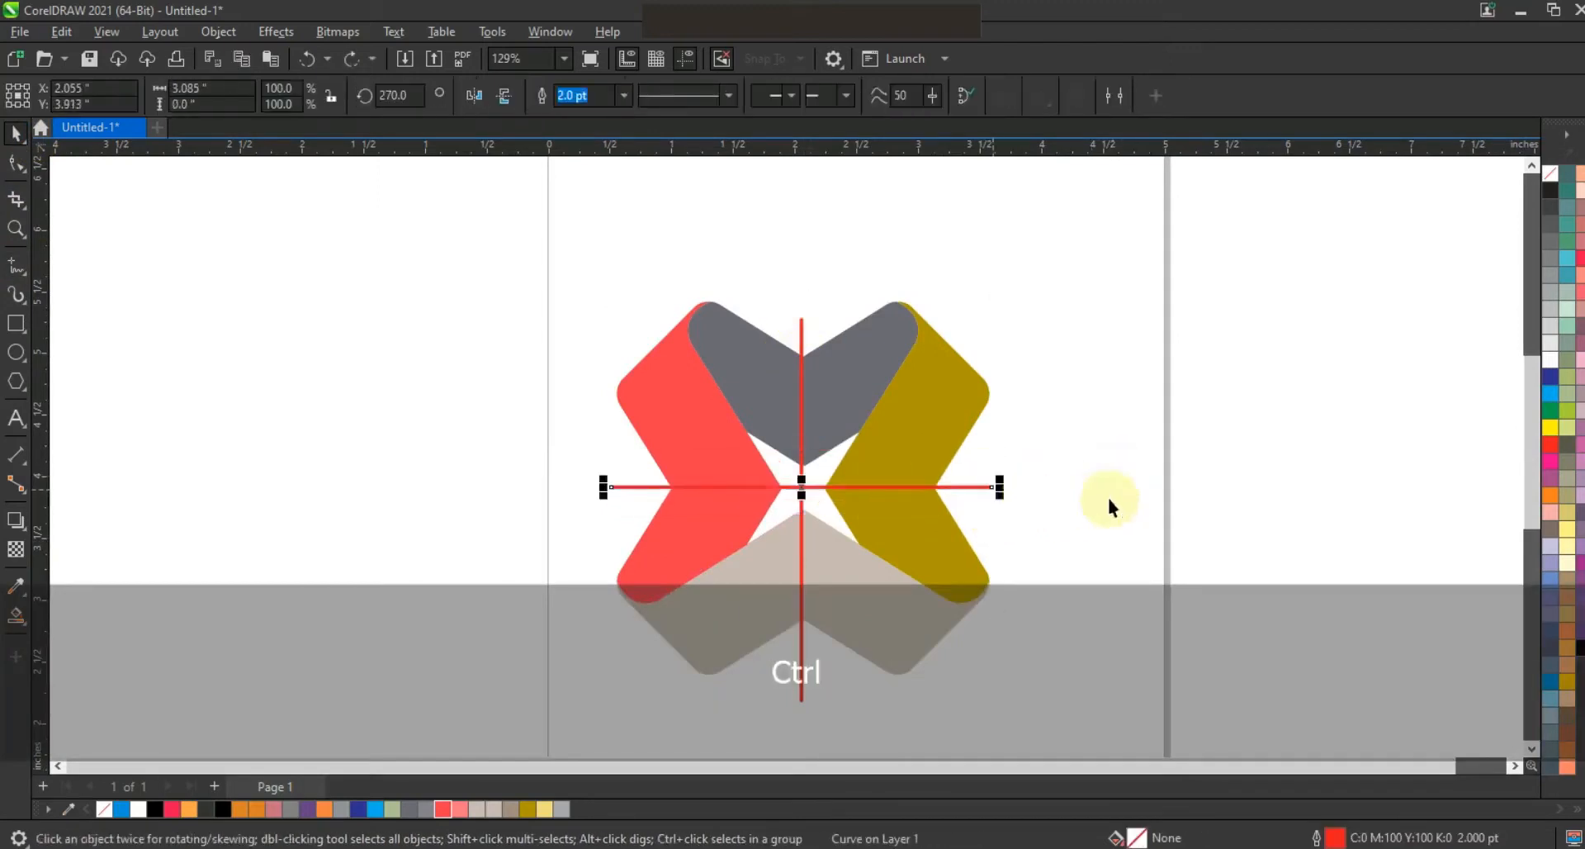
pyautogui.click(1117, 484)
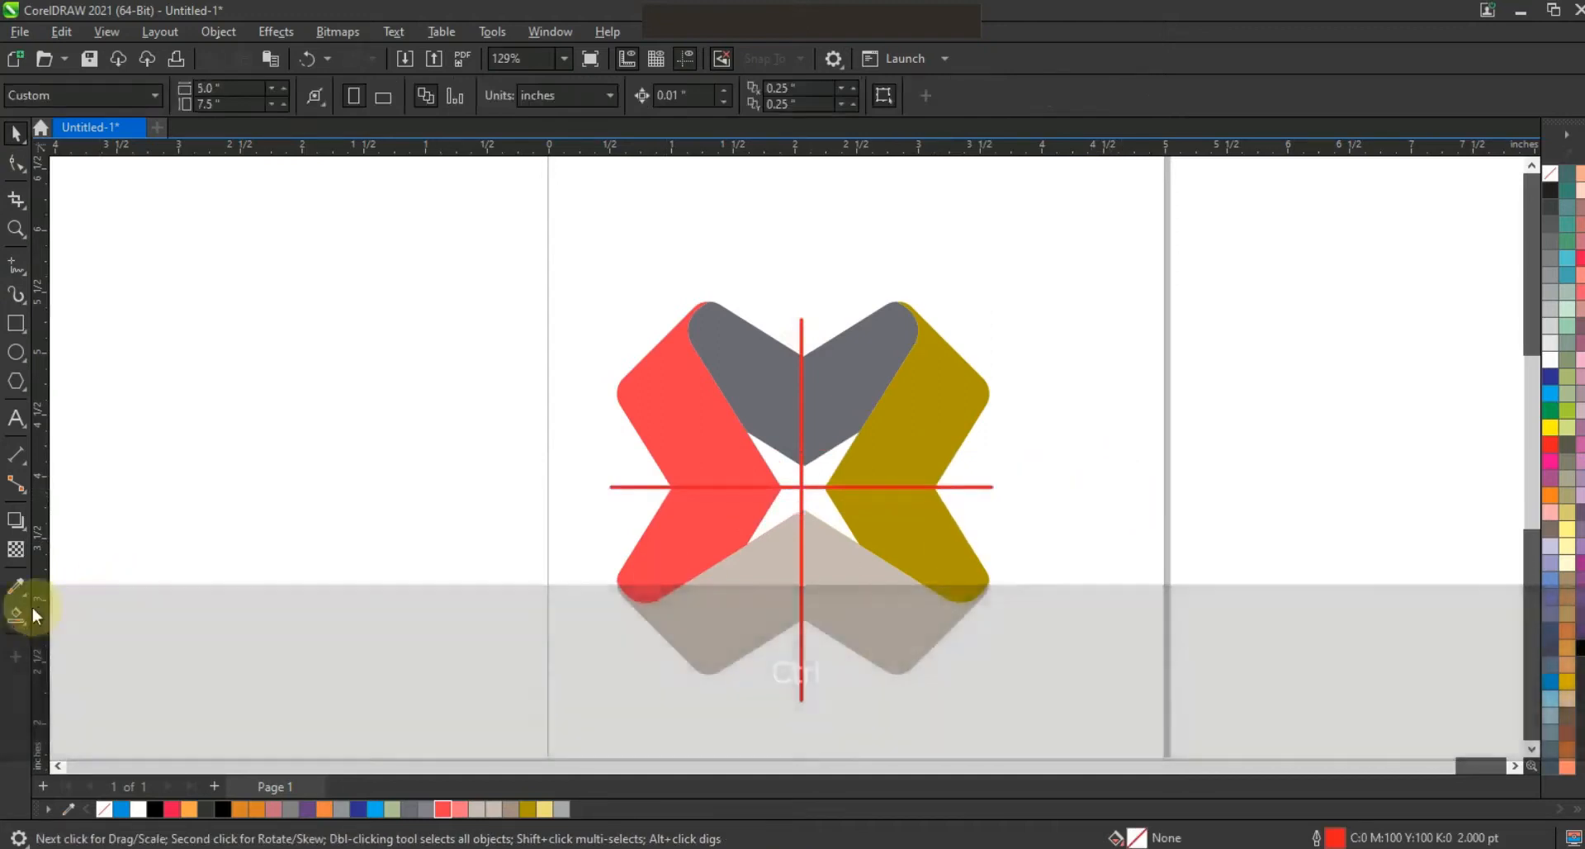
# Step: Smart Fill the red piece's lower half, the gold piece's upper half, and the right halves of the gray and beige pieces
pyautogui.click(15, 615)
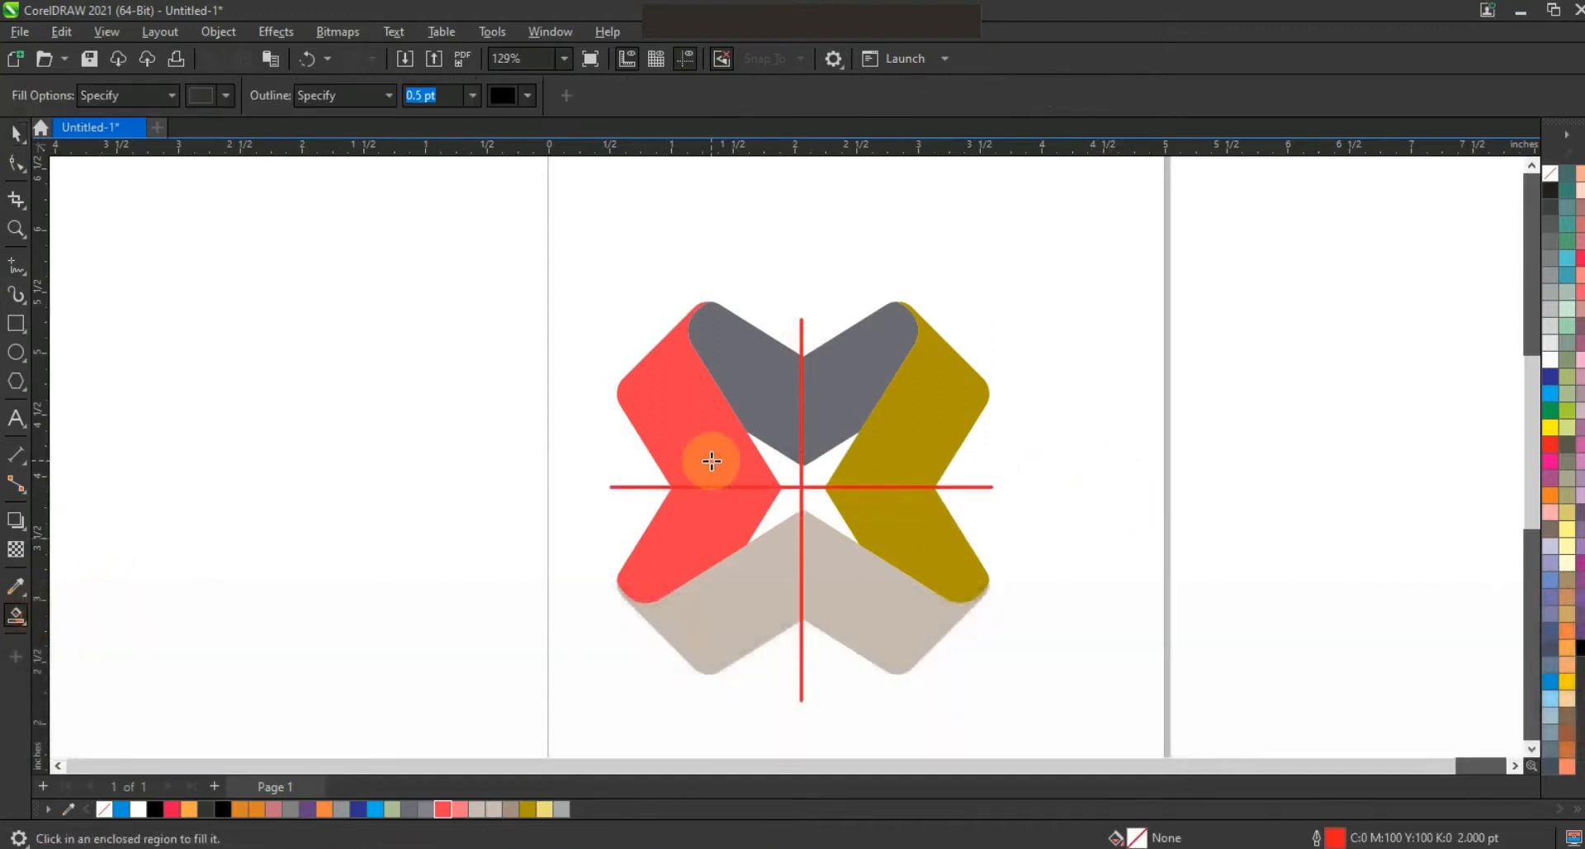
pyautogui.click(704, 520)
pyautogui.click(855, 444)
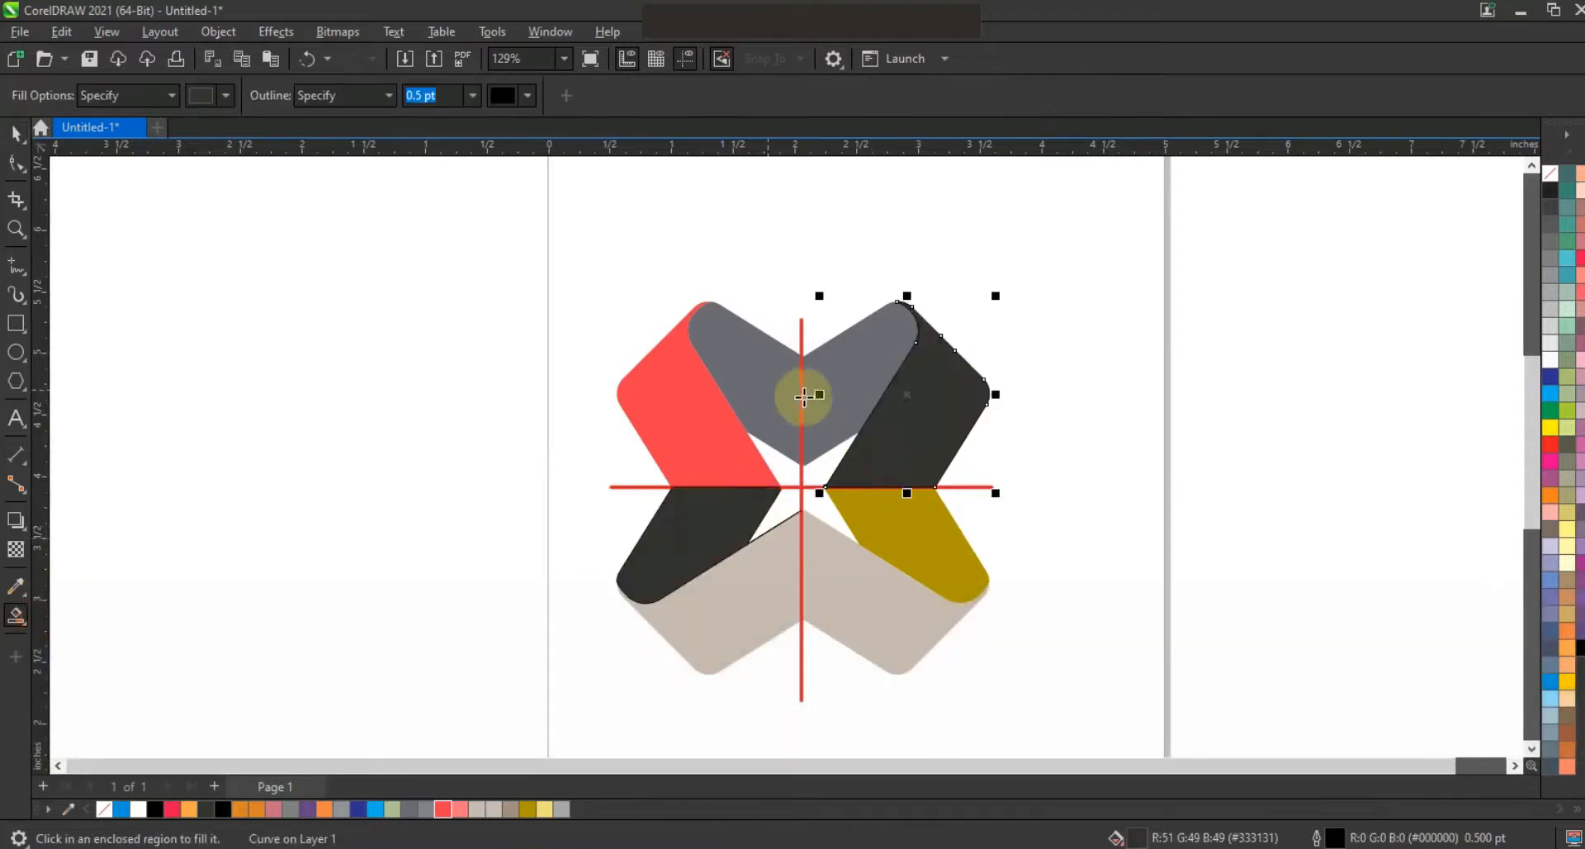
pyautogui.click(832, 405)
pyautogui.click(832, 615)
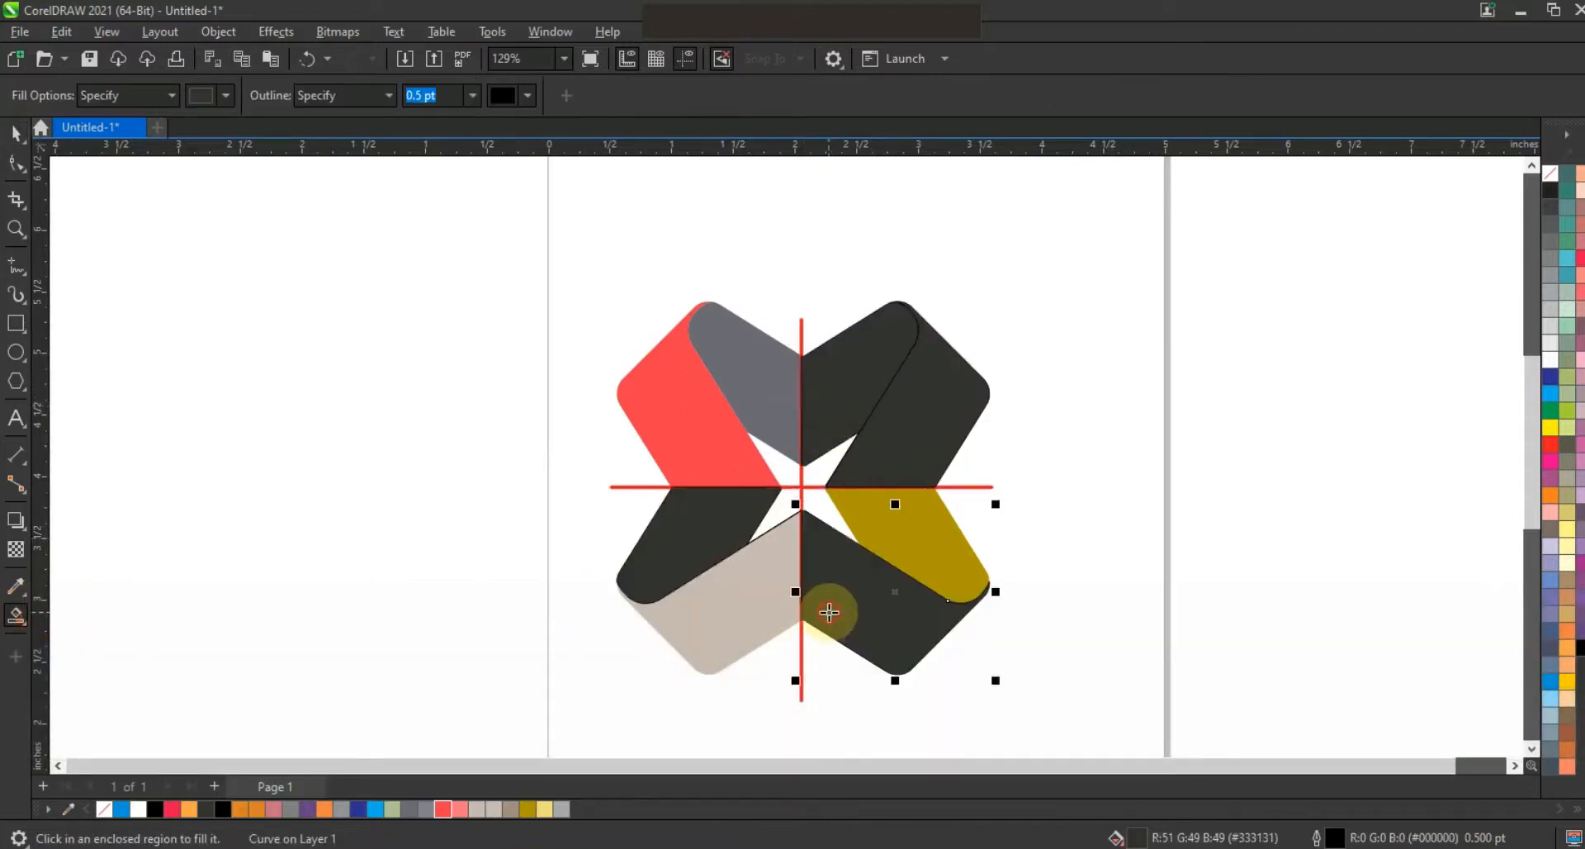
# Step: Delete the vertical and horizontal red center lines
pyautogui.click(186, 392)
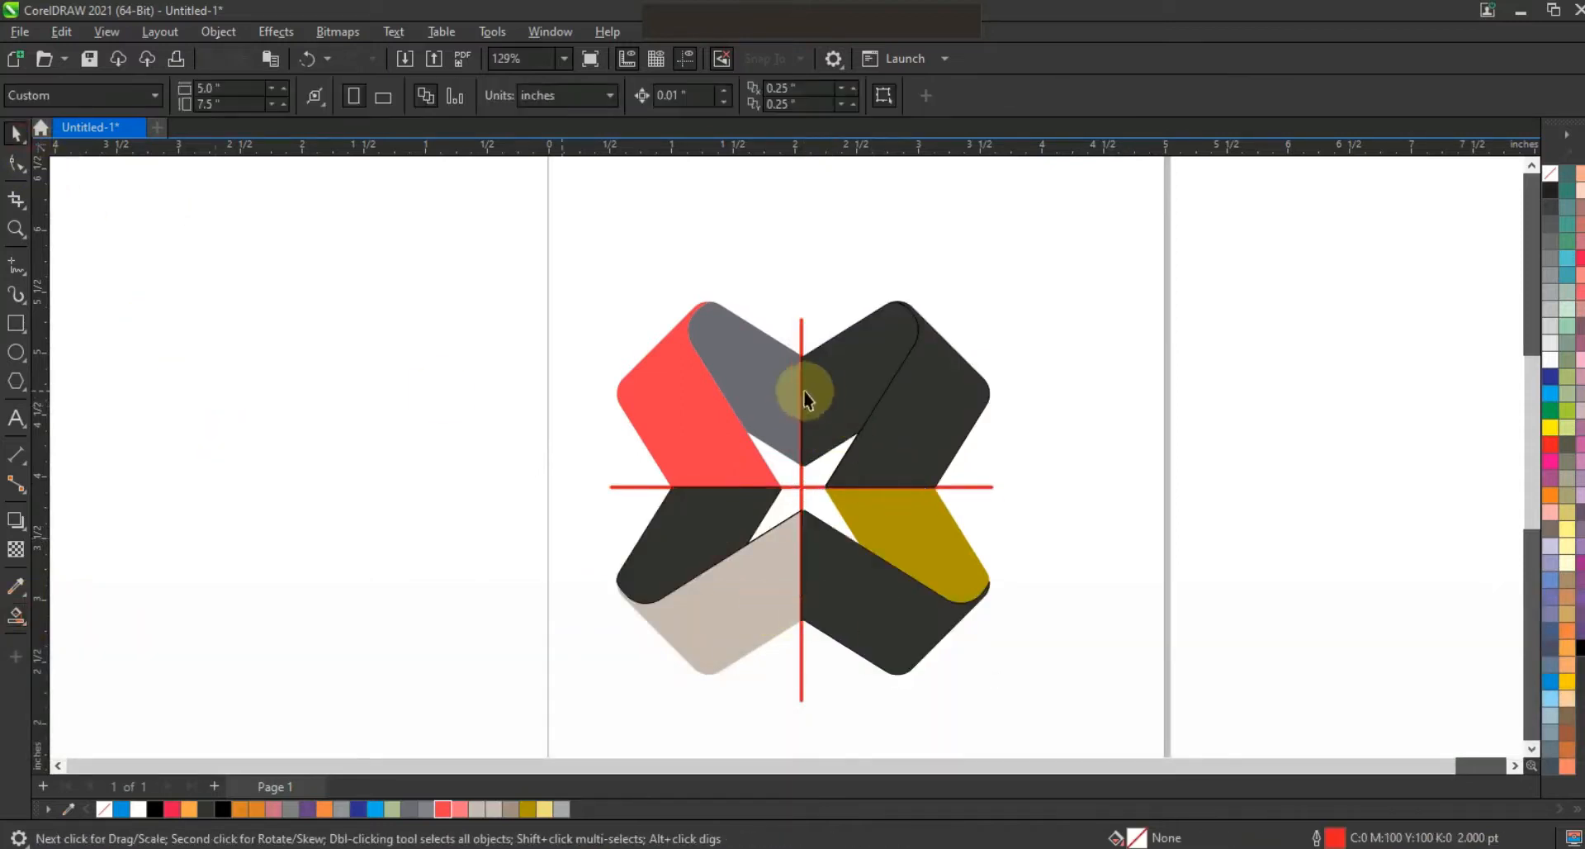
pyautogui.click(802, 340)
pyautogui.press('Delete')
pyautogui.click(983, 485)
pyautogui.press('Delete')
# Step: Fill the right half of the gray piece with the matching gray, darkened with a black tint
pyautogui.click(851, 407)
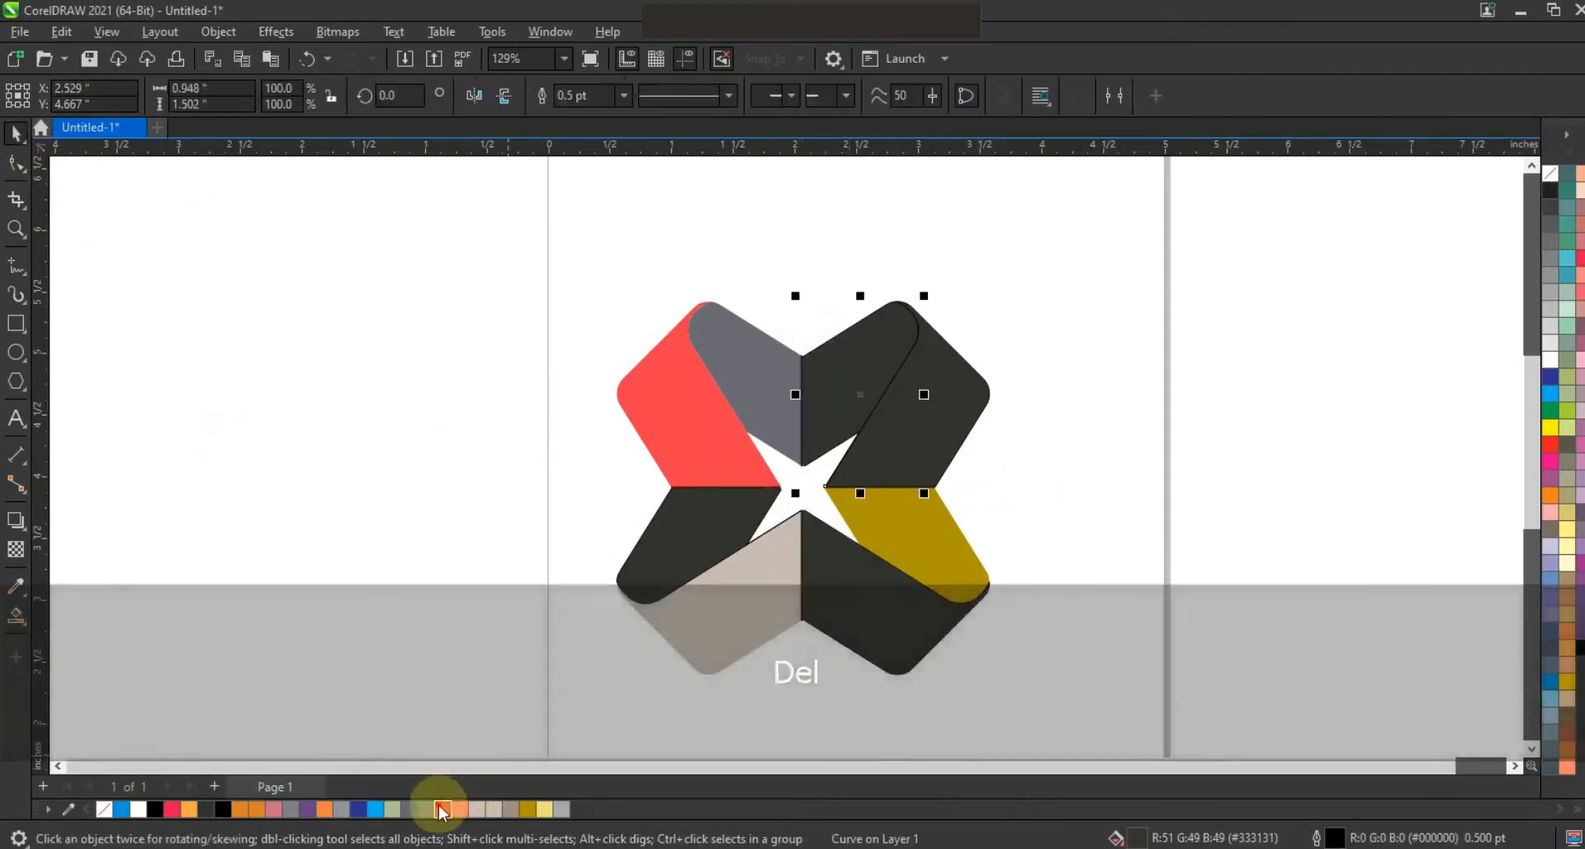
pyautogui.click(442, 808)
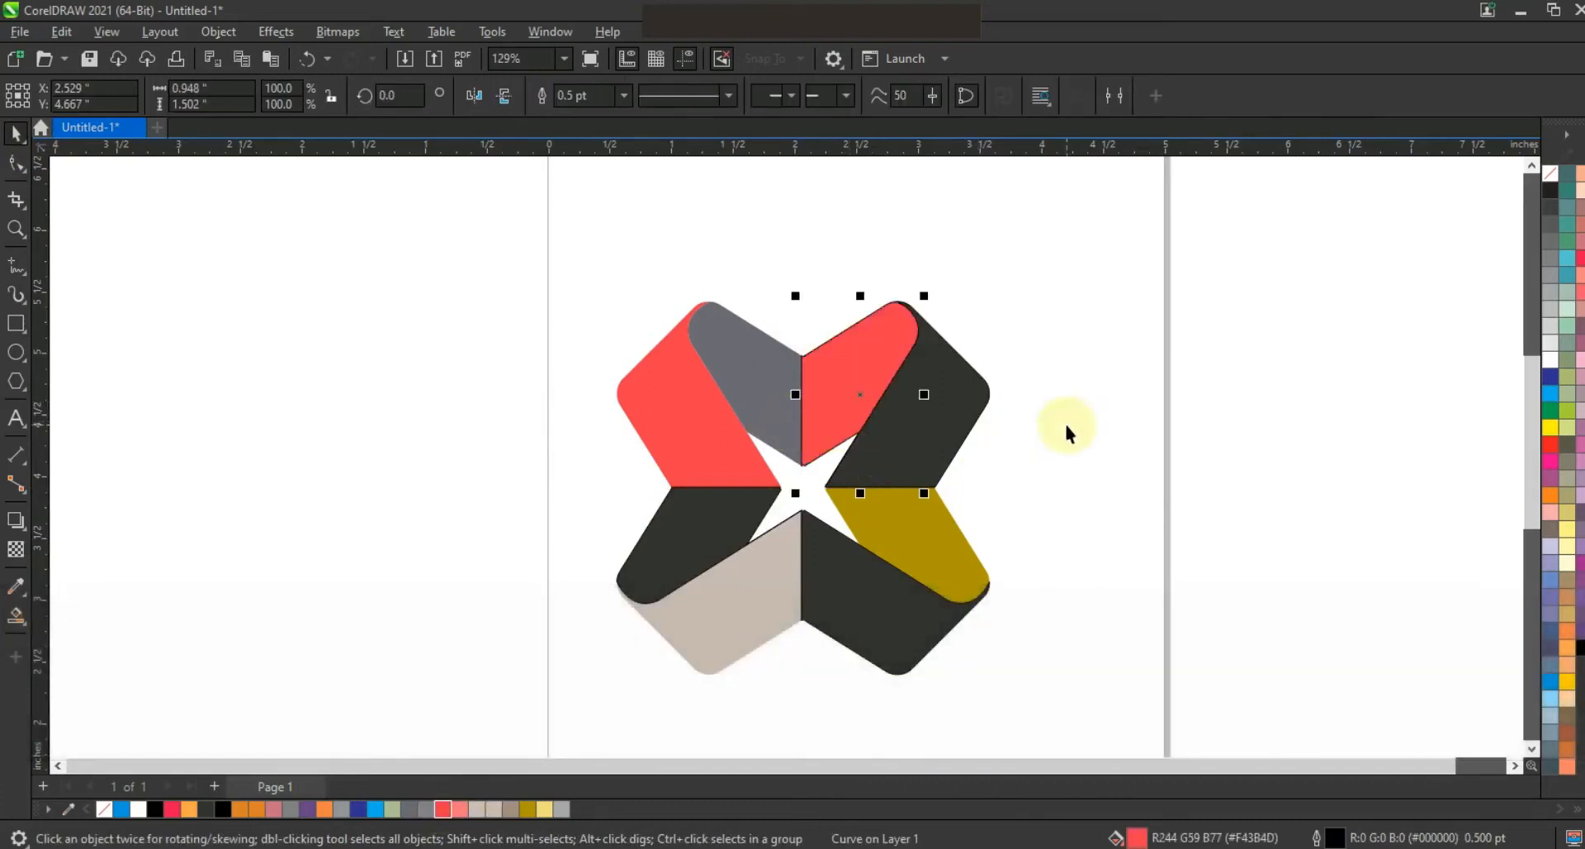
pyautogui.hotkey('ctrl', 'z')
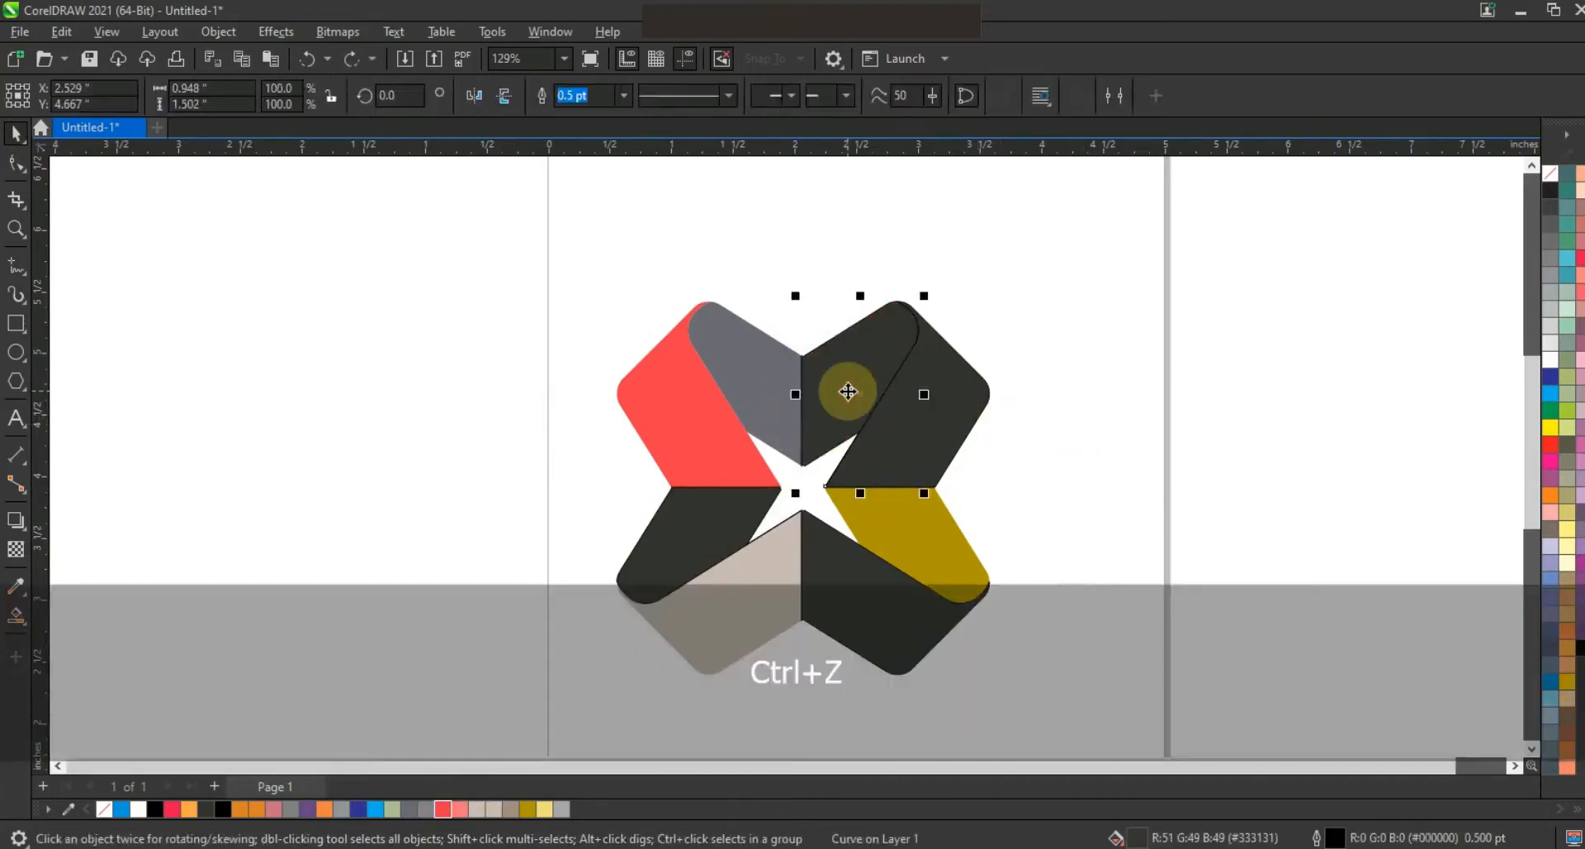
pyautogui.click(412, 808)
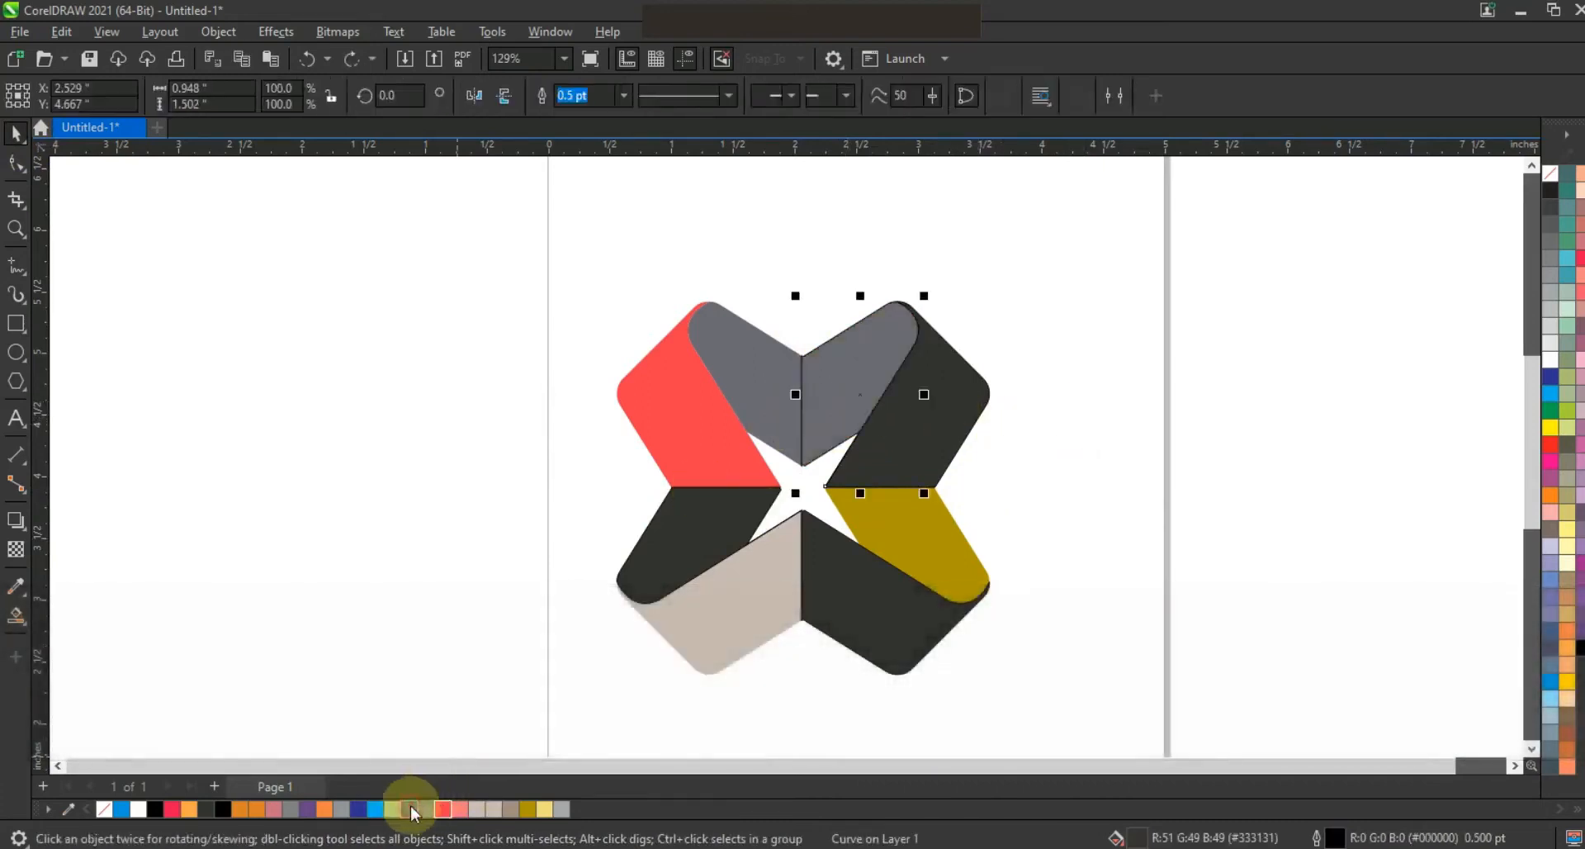
pyautogui.press('ctrl')
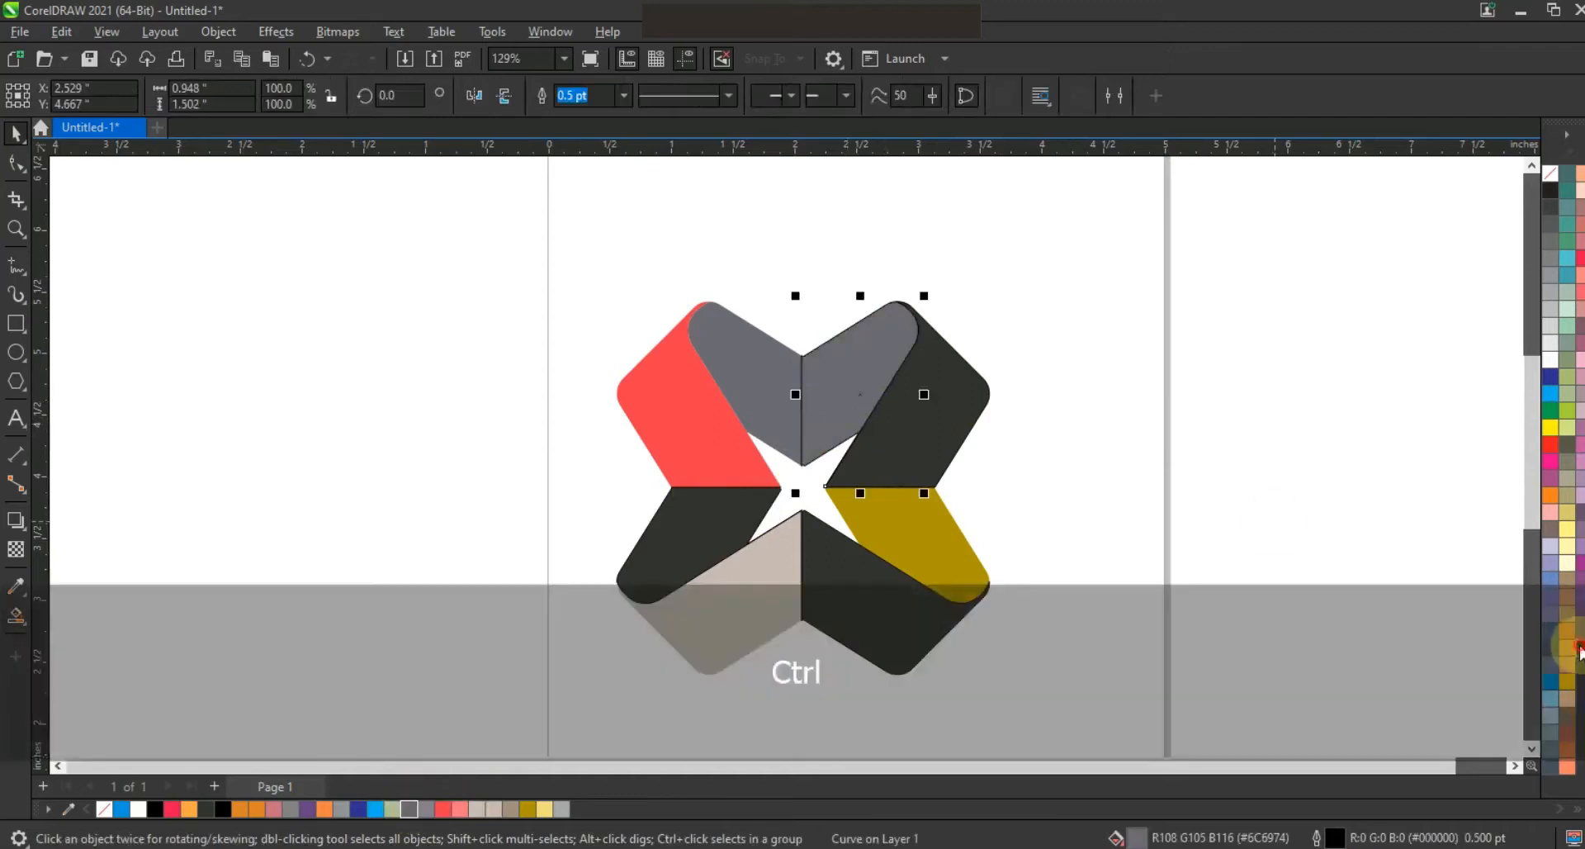
pyautogui.keyDown('ctrl'); pyautogui.click(1579, 653); pyautogui.keyUp('ctrl')
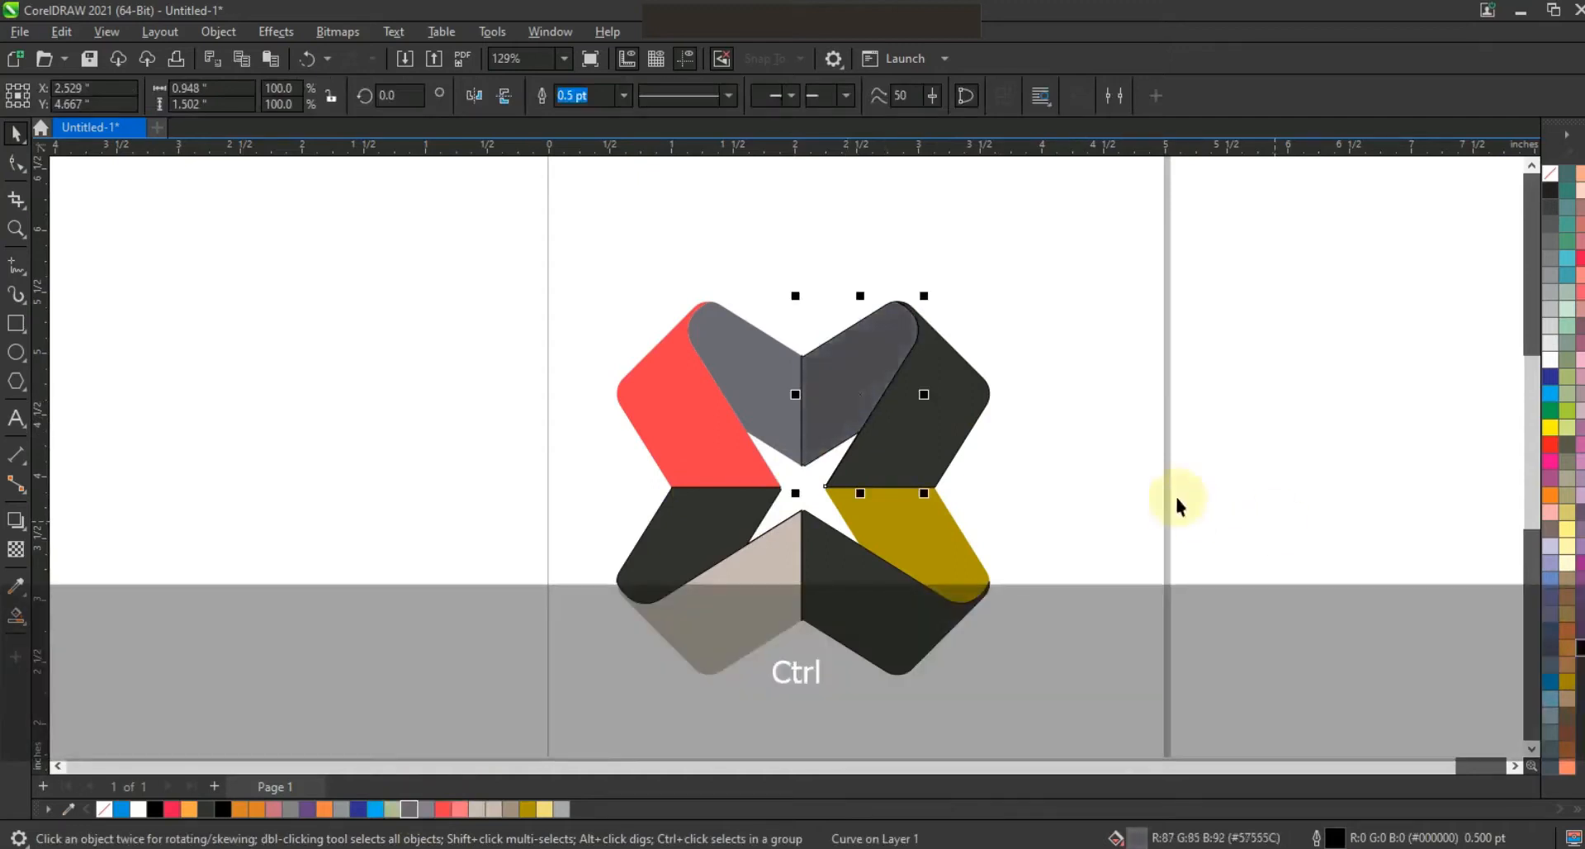
# Step: Fill the upper half of the gold piece with the matching gold
pyautogui.keyDown('ctrl'); pyautogui.click(880, 460); pyautogui.keyUp('ctrl')
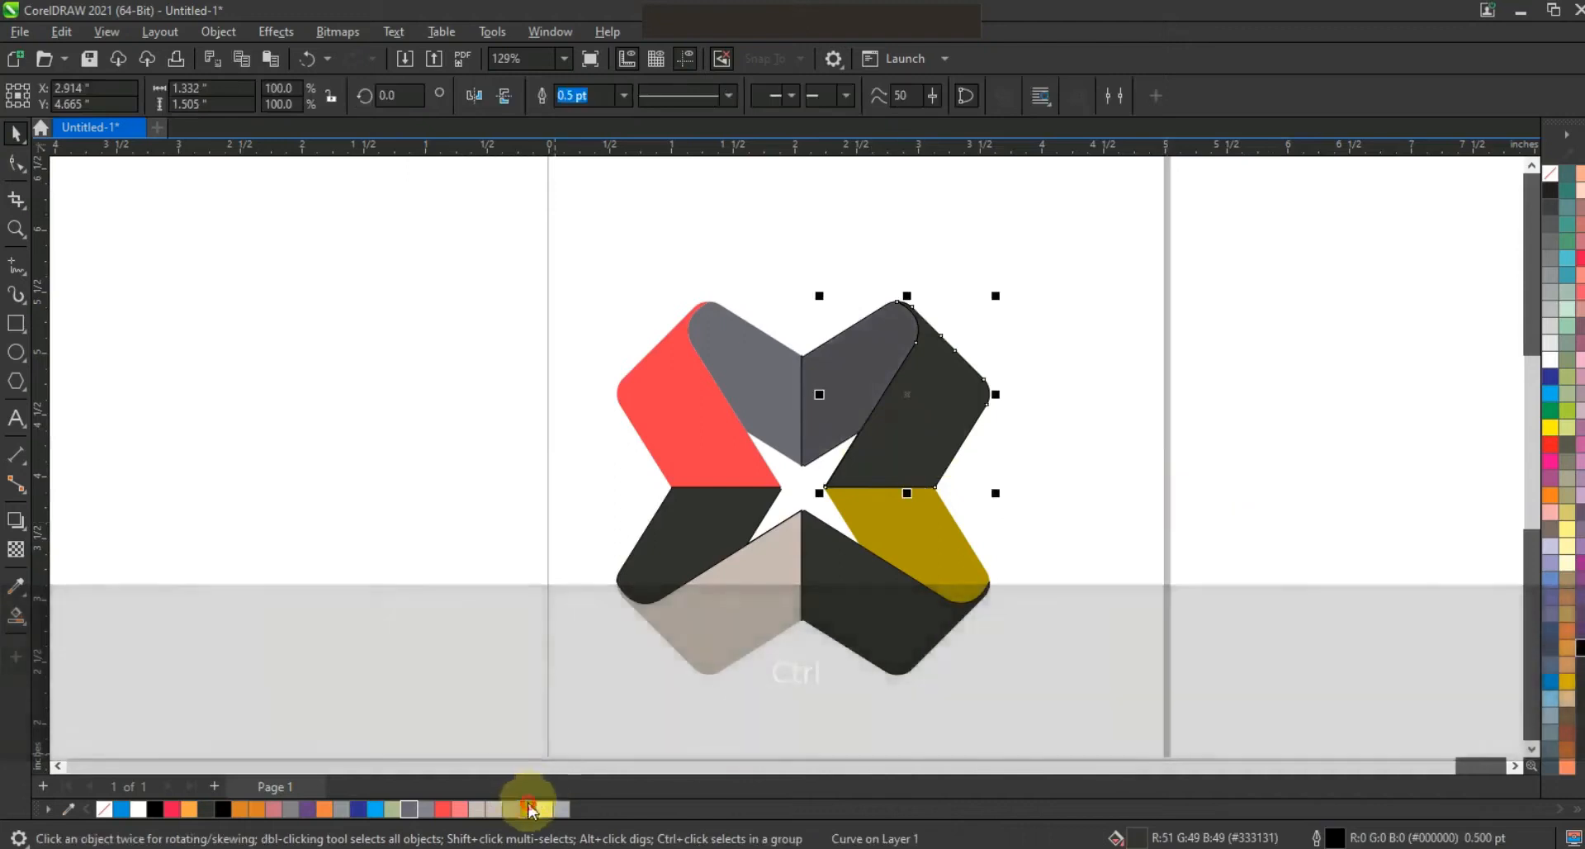
pyautogui.click(527, 808)
pyautogui.keyDown('ctrl'); pyautogui.click(1579, 649); pyautogui.keyUp('ctrl')
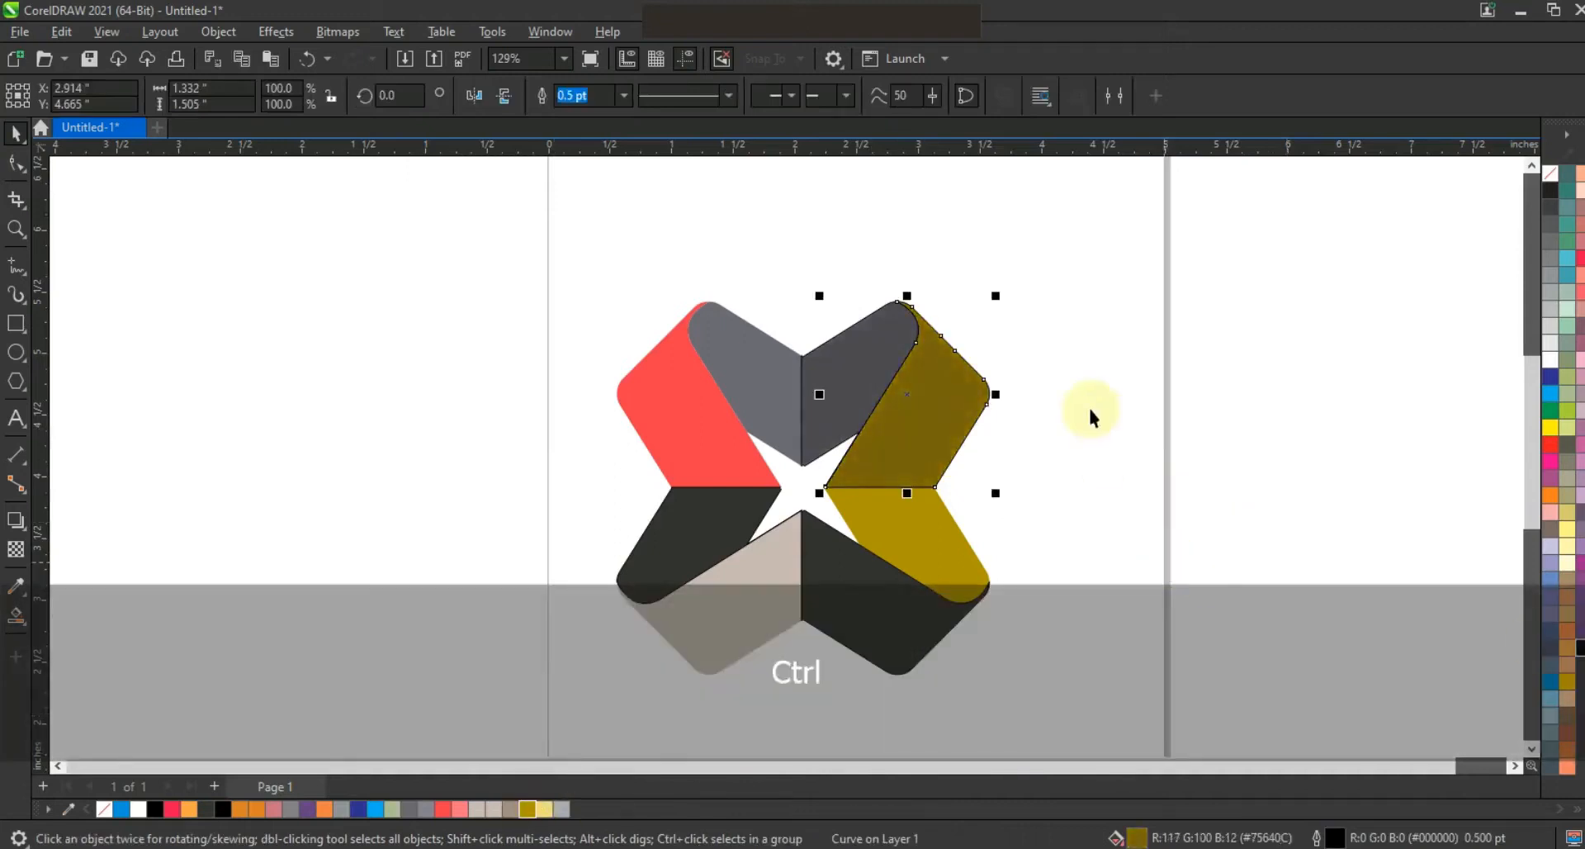
pyautogui.hotkey('ctrl', 'z')
pyautogui.hotkey('ctrl', 'z')
pyautogui.hotkey('ctrl', 'z')
pyautogui.hotkey('ctrl', 'z')
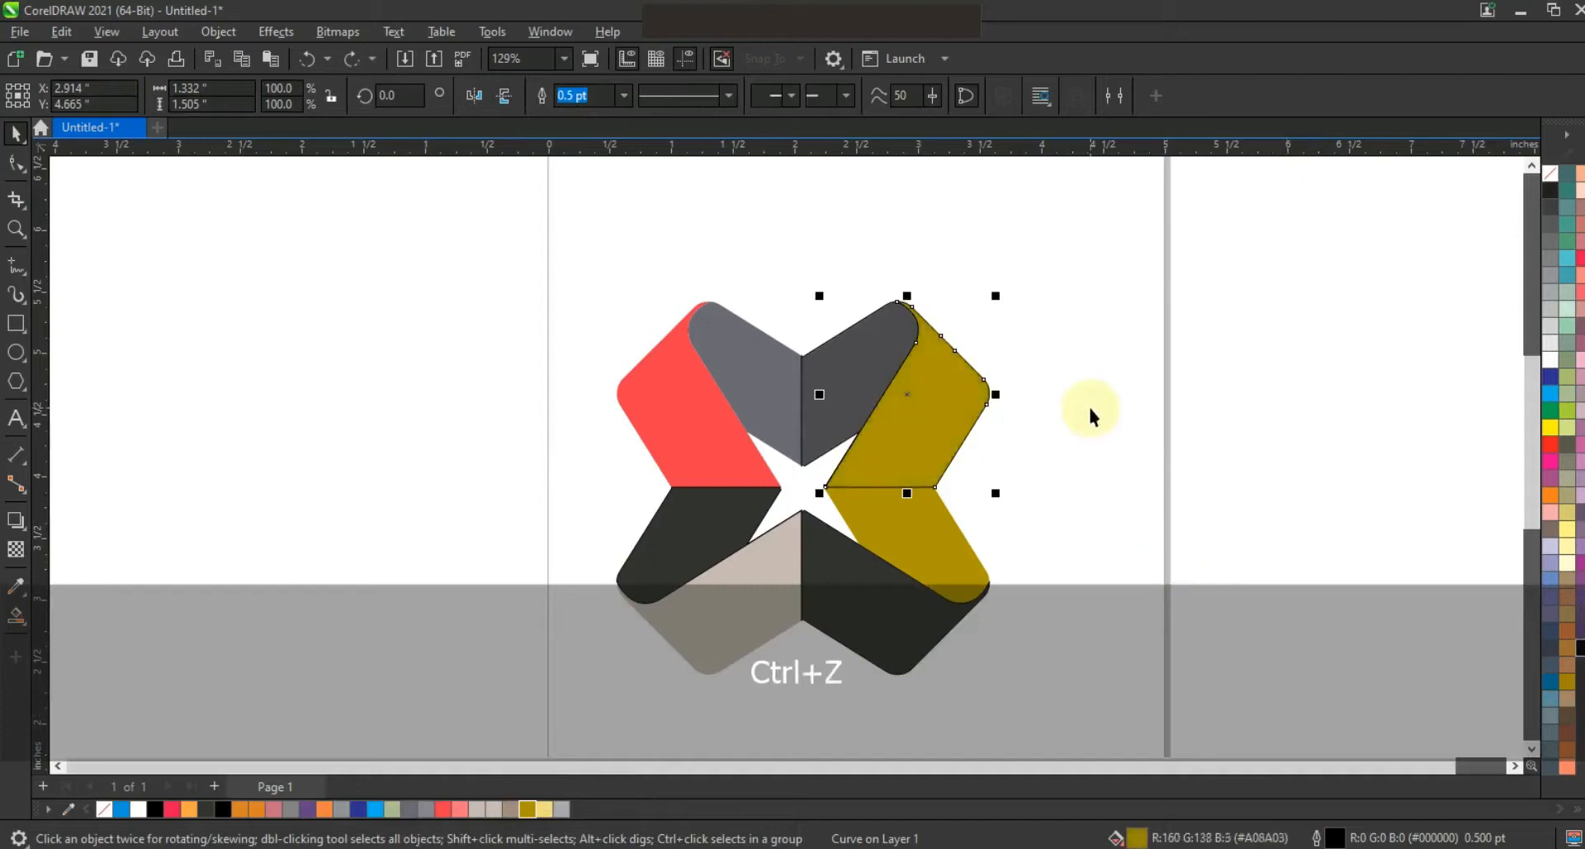
pyautogui.hotkey('ctrl', 'shift', 'z')
# Step: Darken the lower half of the gold piece by mixing black into its fill
pyautogui.click(878, 522)
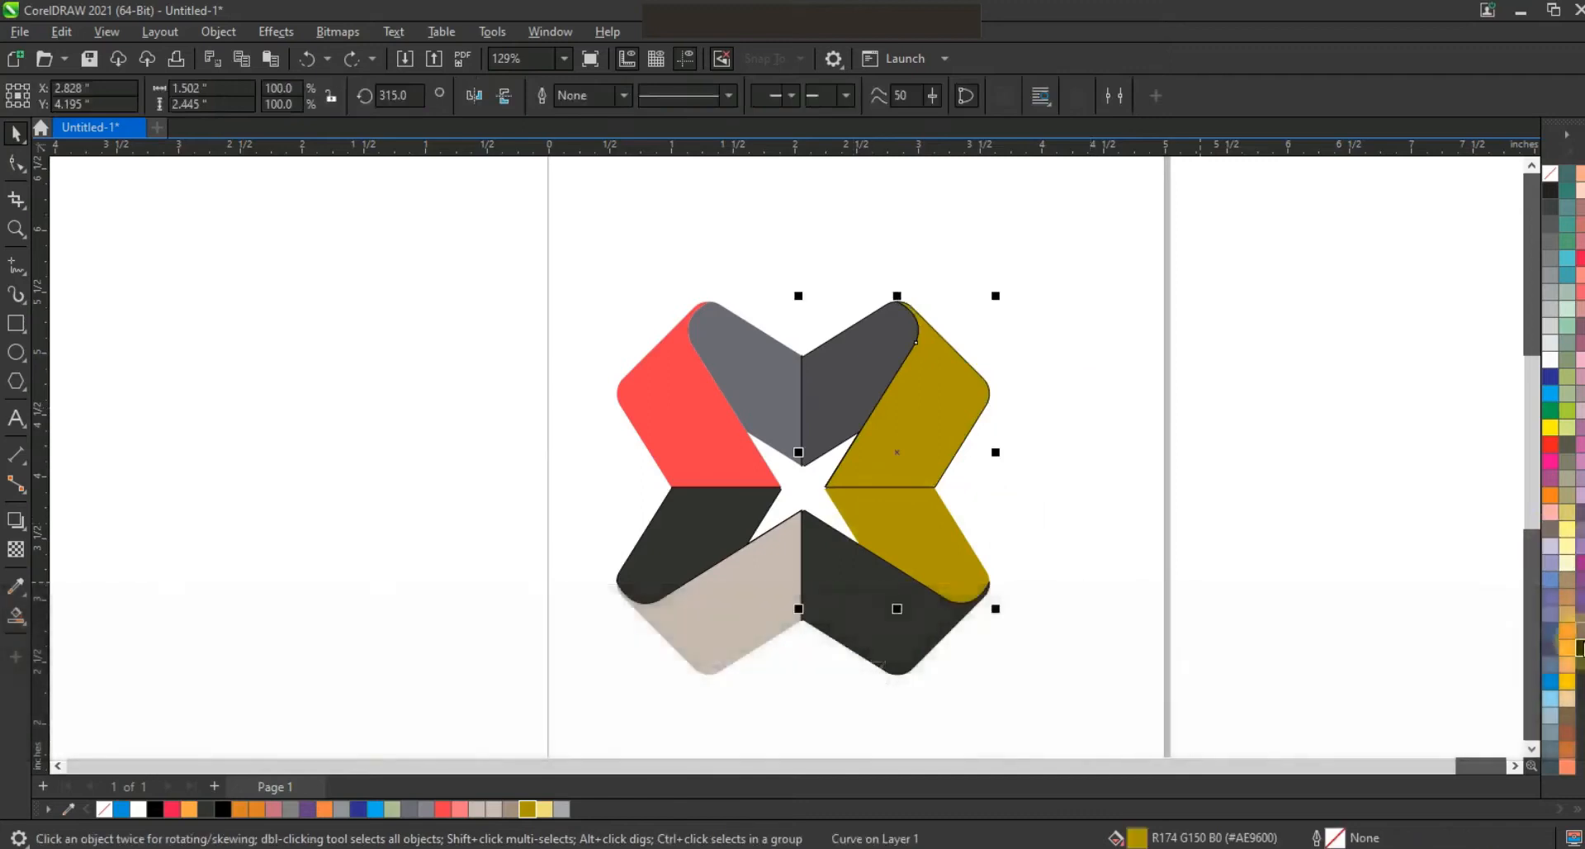
pyautogui.keyDown('ctrl'); pyautogui.click(1573, 646); pyautogui.keyUp('ctrl')
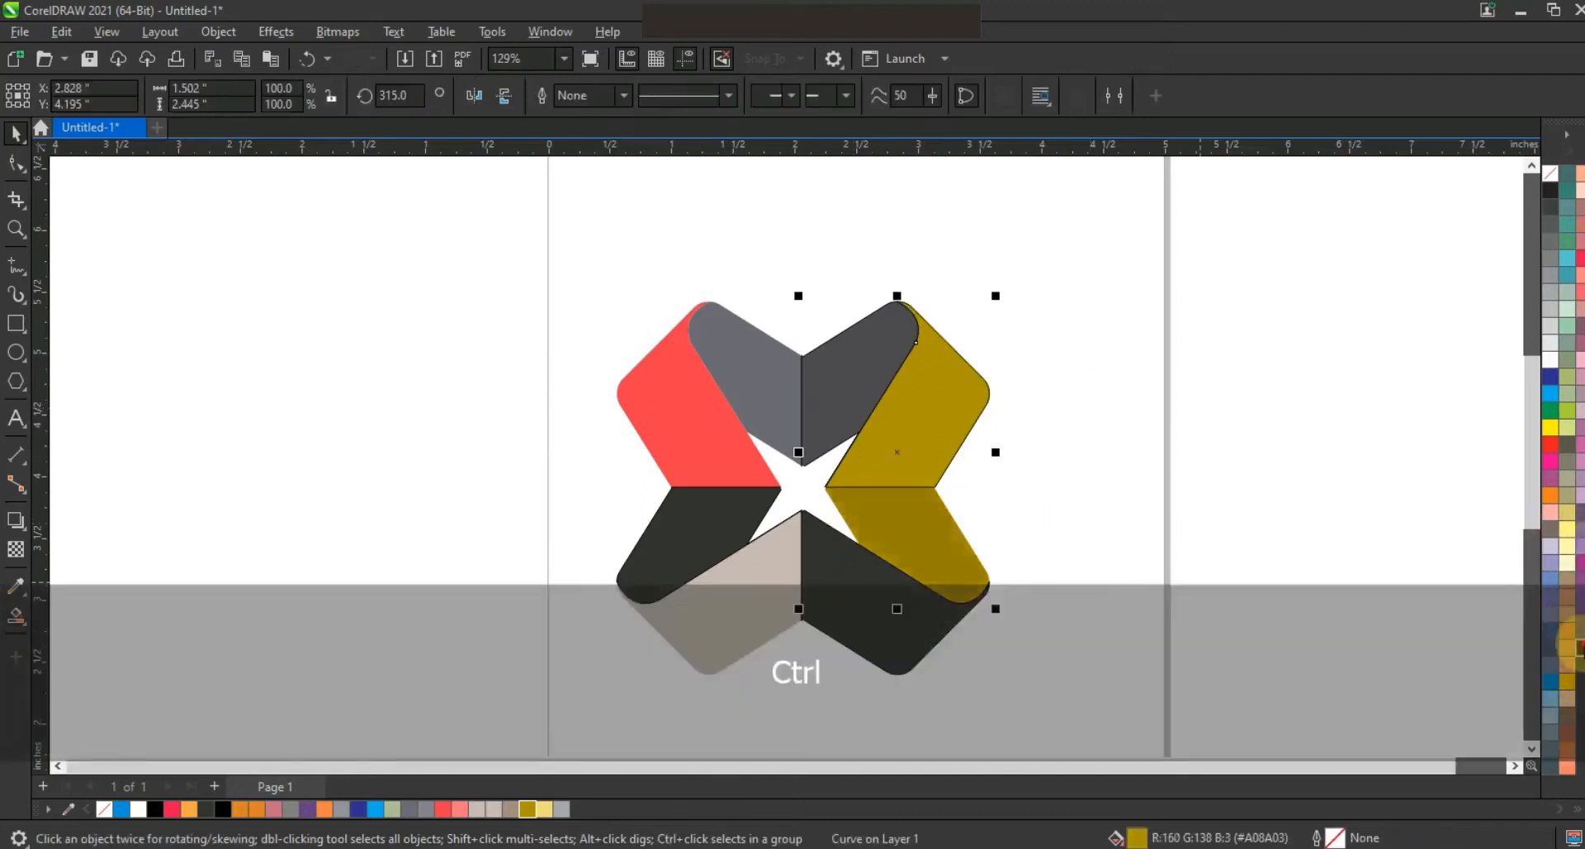
# Step: Fill the right half of the beige piece with the matching beige and darken its left half with a black tint
pyautogui.click(838, 619)
pyautogui.click(839, 615)
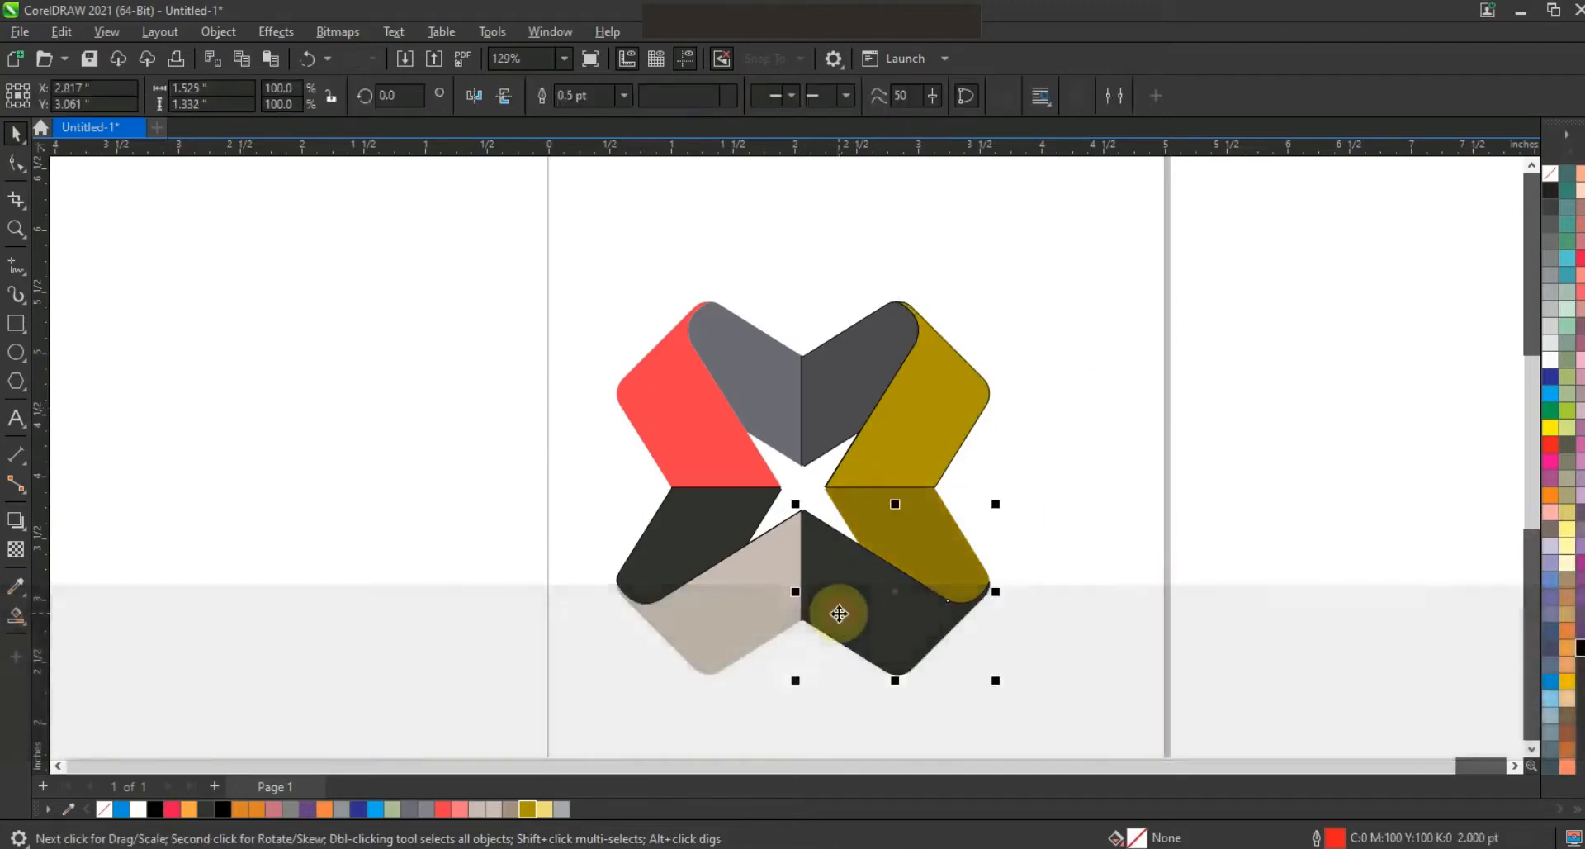
pyautogui.click(478, 809)
pyautogui.click(770, 604)
pyautogui.keyDown('ctrl'); pyautogui.click(1579, 648); pyautogui.keyUp('ctrl')
pyautogui.keyDown('ctrl'); pyautogui.click(1580, 649); pyautogui.keyUp('ctrl')
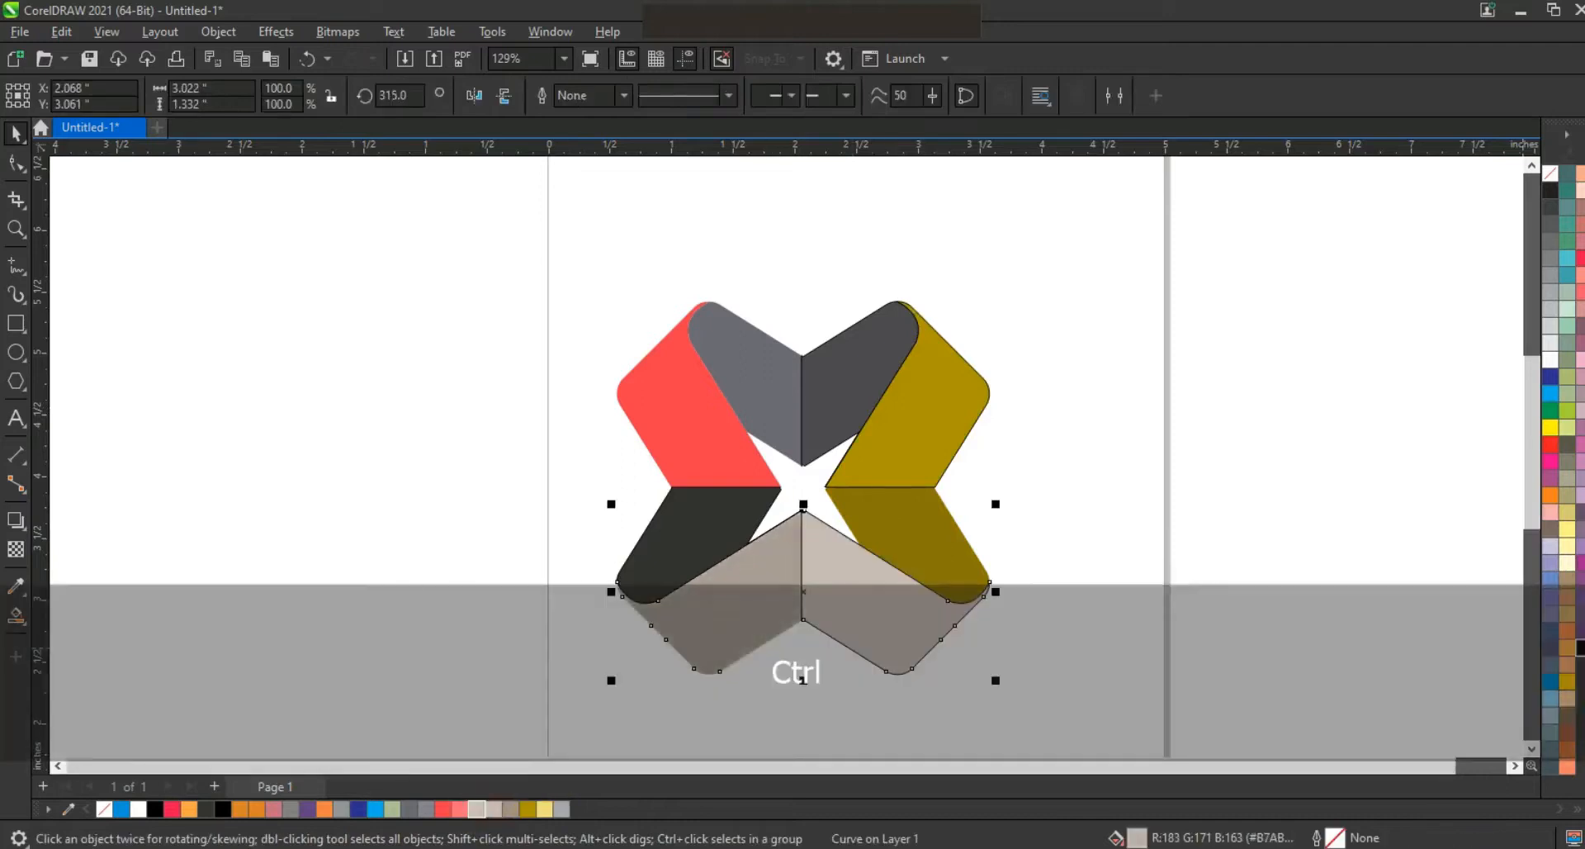
pyautogui.keyDown('ctrl'); pyautogui.click(1580, 648); pyautogui.keyUp('ctrl')
# Step: Fill the lower half of the red piece with the matching red, darkened with a black tint
pyautogui.keyDown('ctrl'); pyautogui.click(689, 539); pyautogui.keyUp('ctrl')
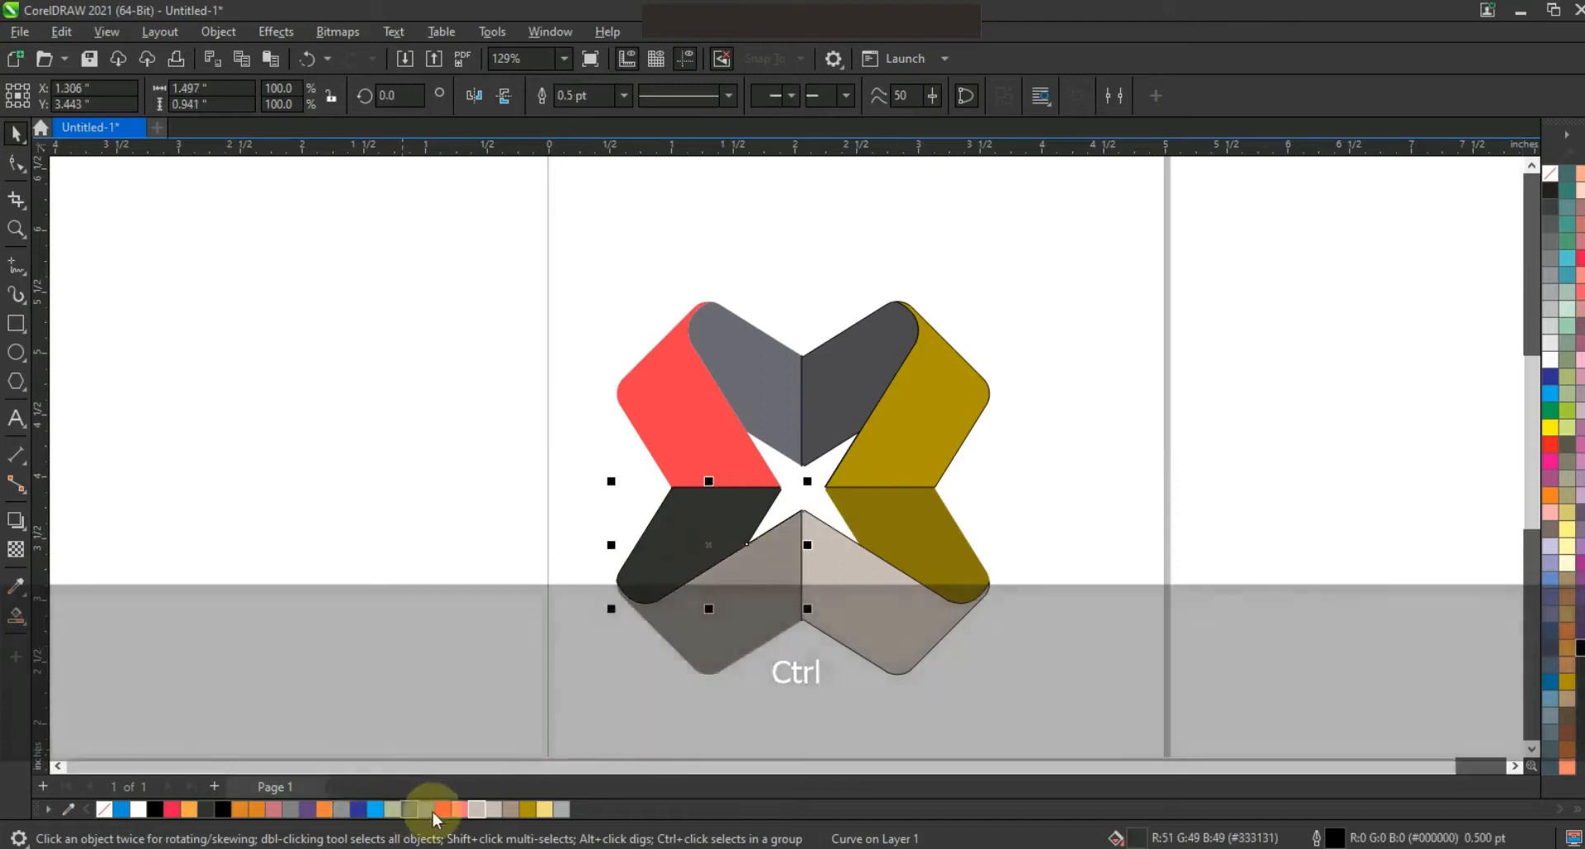
pyautogui.click(447, 810)
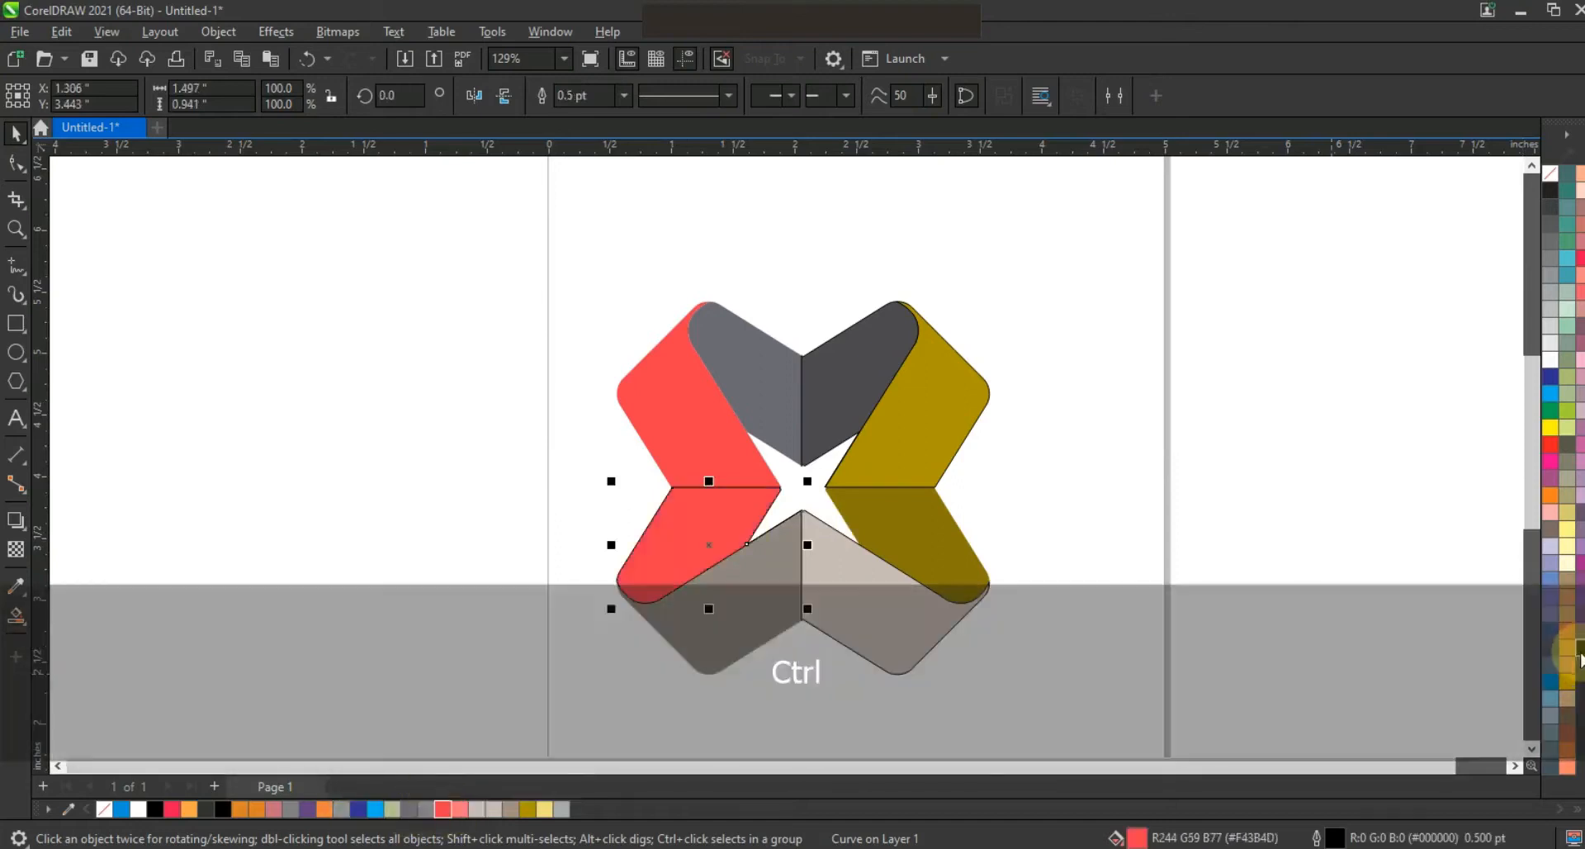
pyautogui.keyDown('ctrl'); pyautogui.click(1579, 652); pyautogui.keyUp('ctrl')
pyautogui.click(1070, 270)
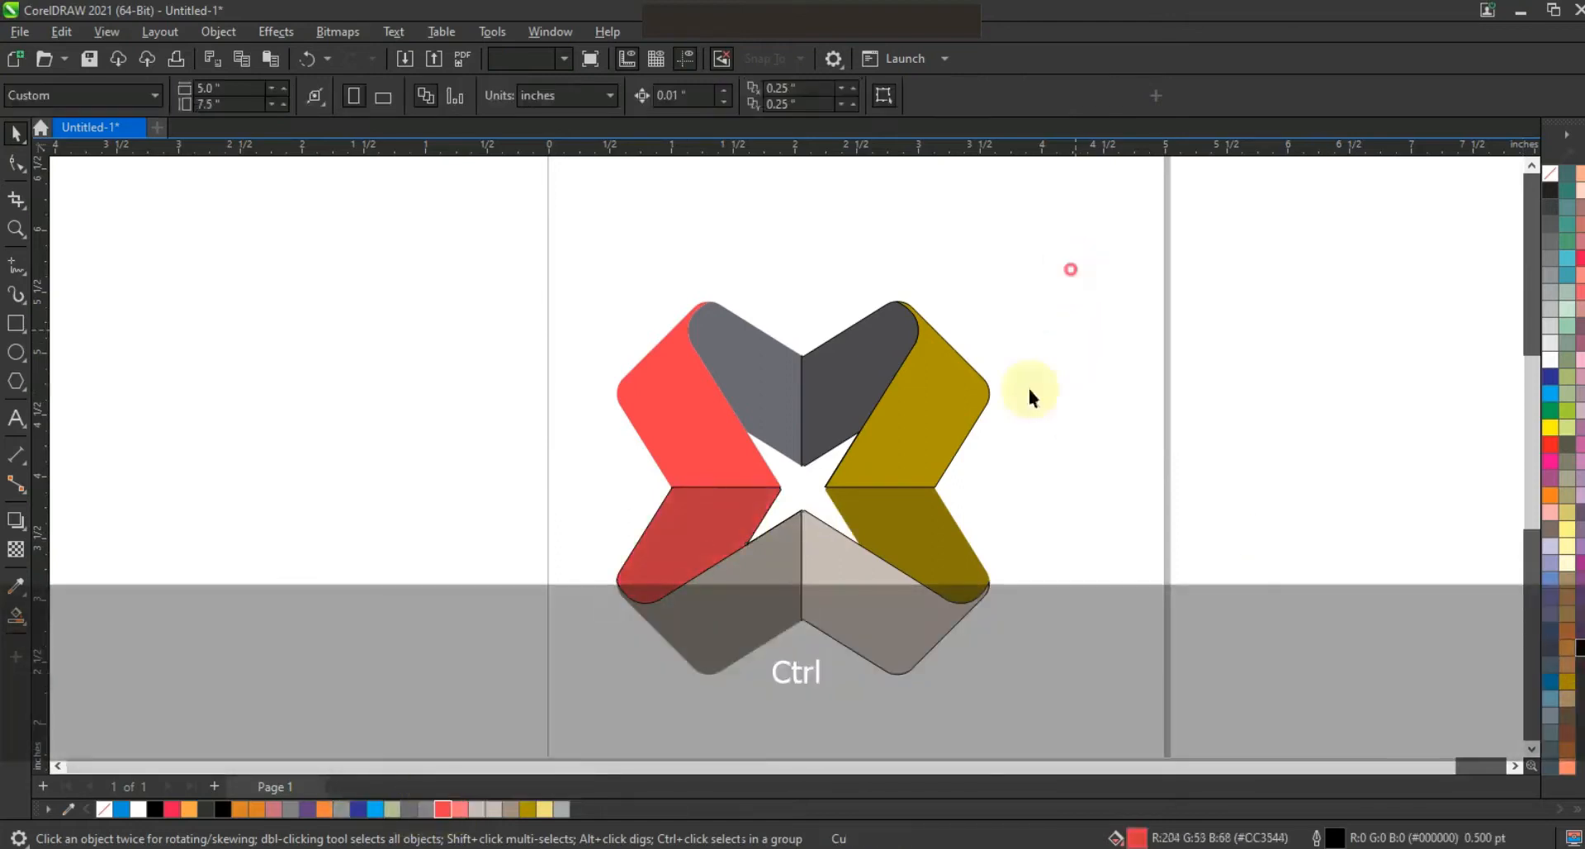
# Step: Remove the outlines from all shapes of the emblem
pyautogui.moveTo(510, 704); pyautogui.dragTo(505, 706)
pyautogui.rightClick(1549, 172)
pyautogui.click(1519, 187)
pyautogui.click(1239, 285)
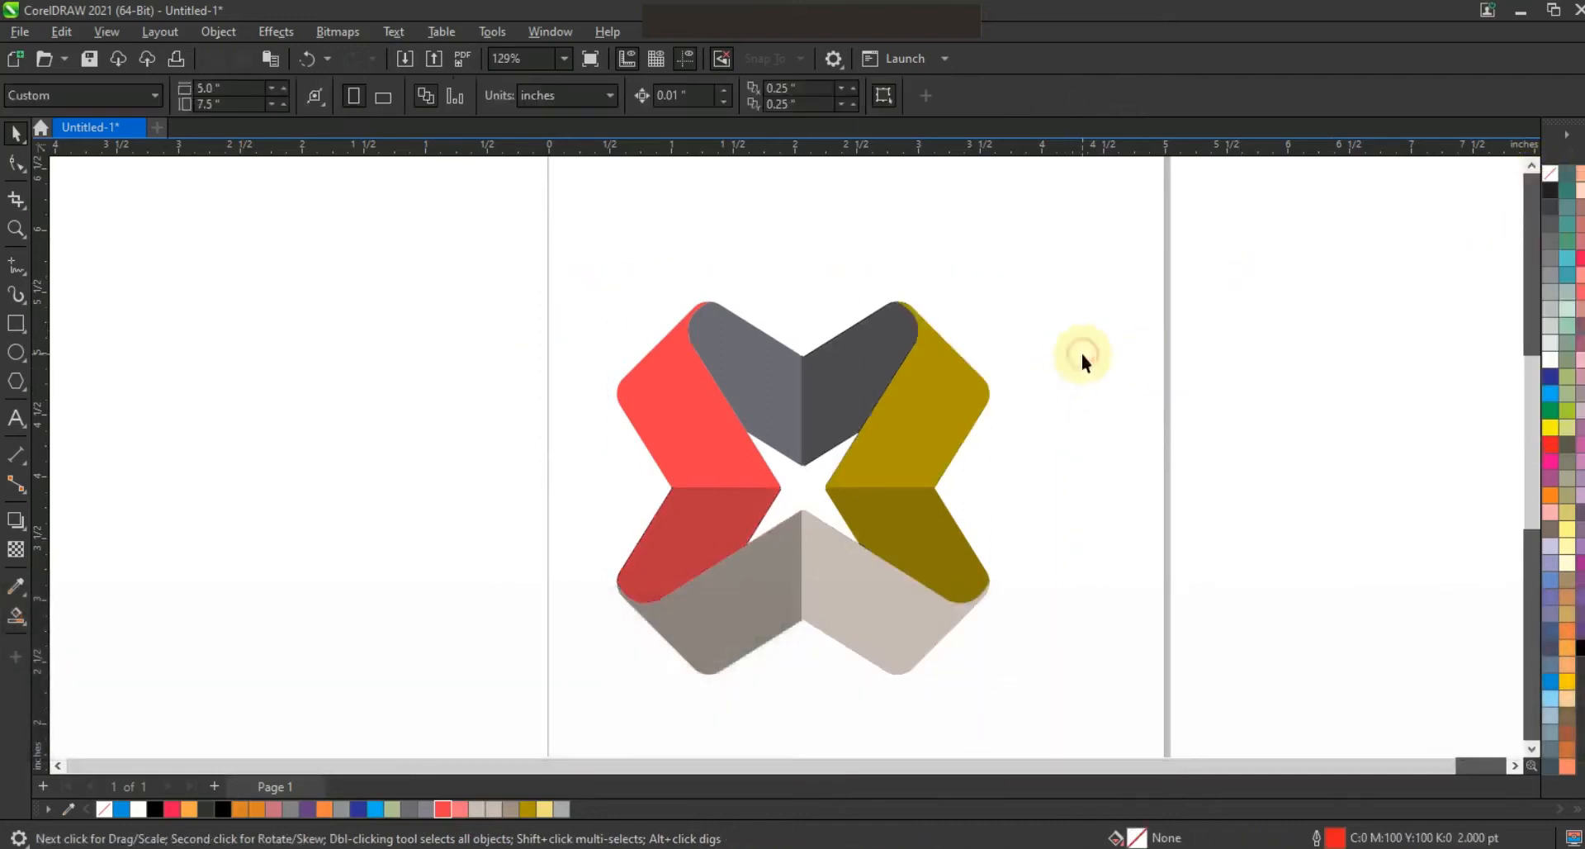
# Step: Zoom in on the finished emblem and preview it full screen
pyautogui.press('F3')
pyautogui.moveTo(934, 515); pyautogui.dragTo(997, 548)
pyautogui.moveTo(895, 491); pyautogui.dragTo(913, 438)
pyautogui.click(1087, 553)
pyautogui.click(16, 229)
pyautogui.moveTo(621, 215); pyautogui.dragTo(1114, 499)
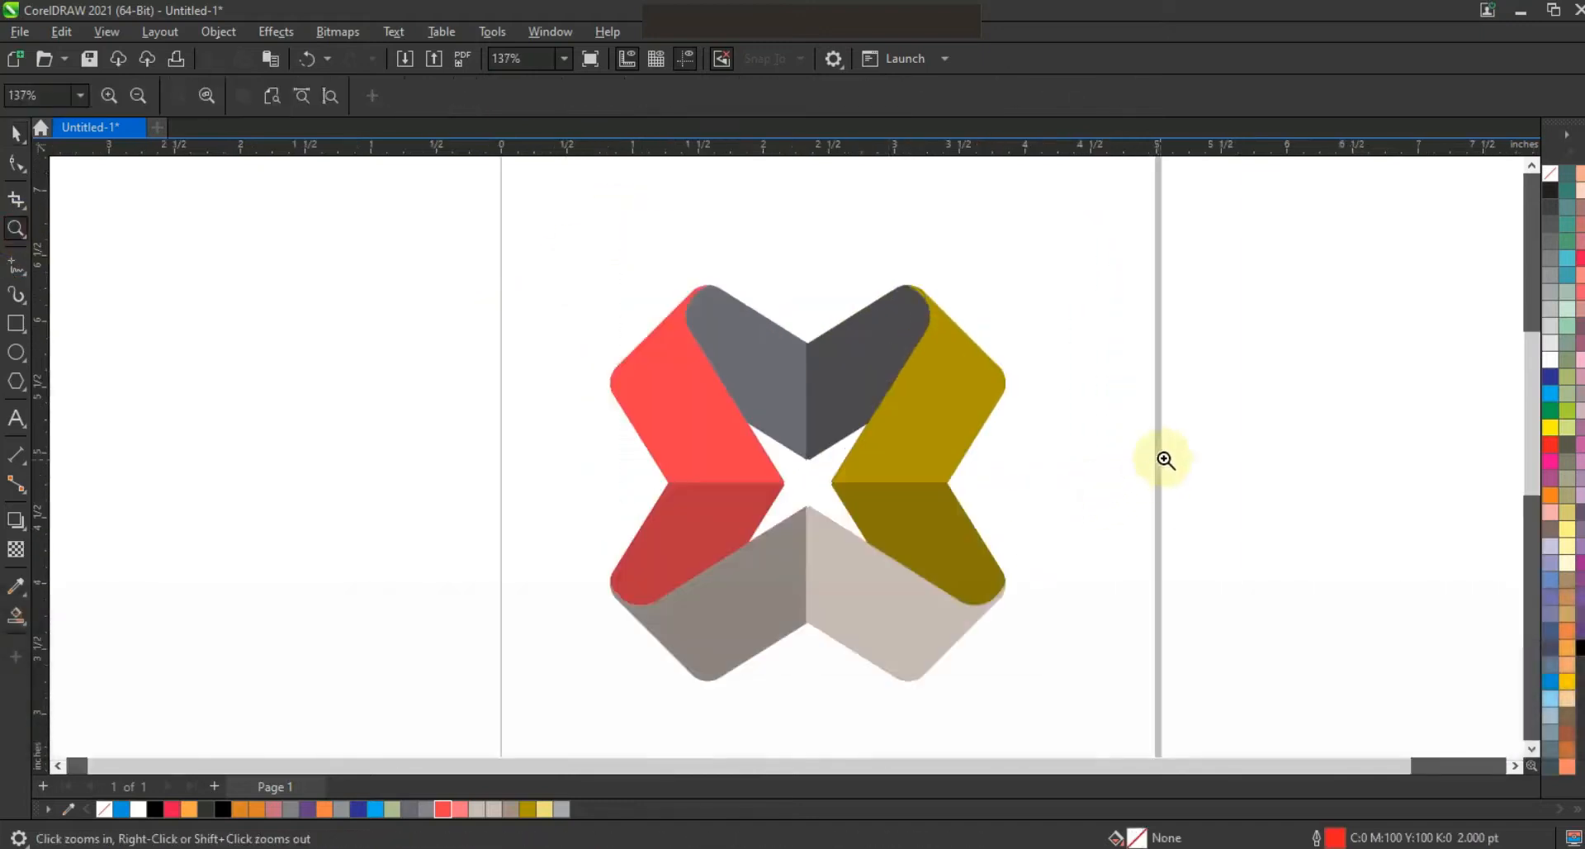
pyautogui.press('F9')
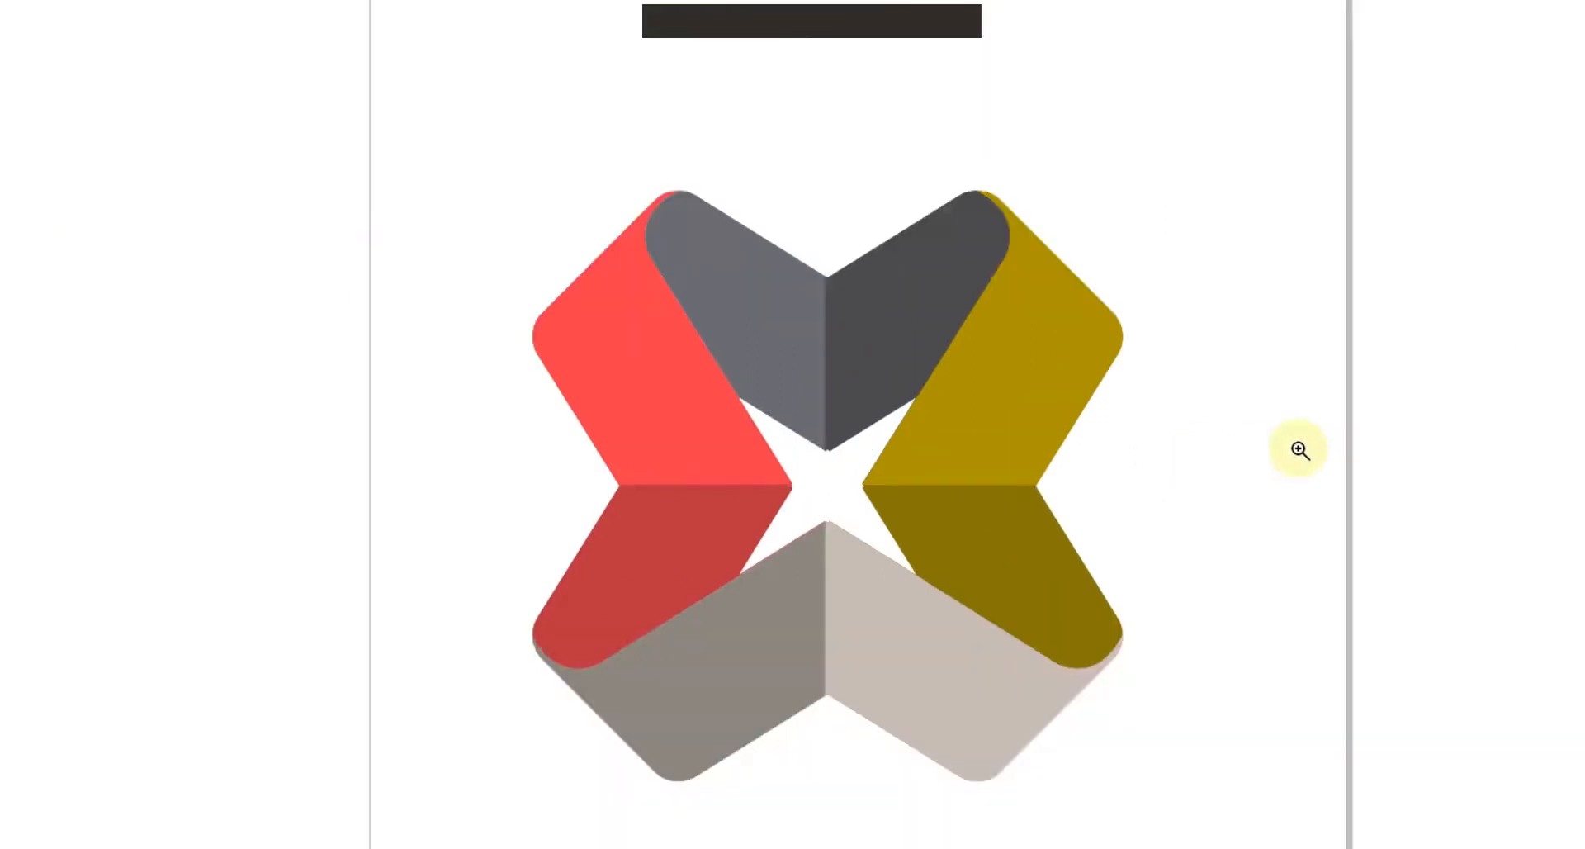